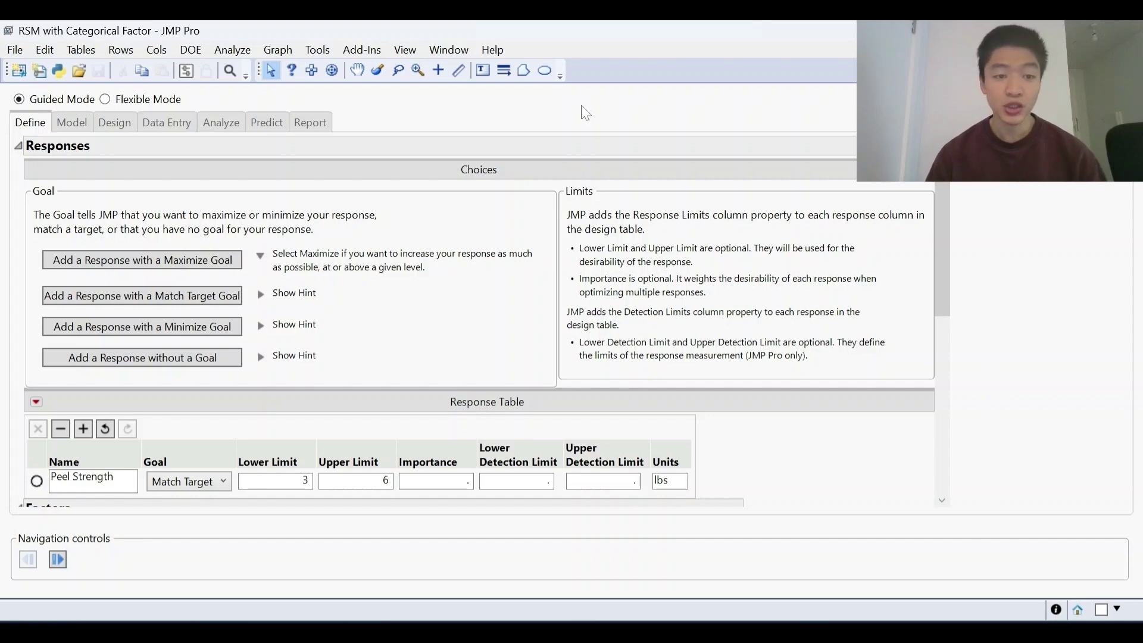
Highlight the sequence of design steps and the maximize and minimize response goal options
{"action": "left_click_drag", "start_coordinate": [385, 105], "coordinate": [143, 119]}
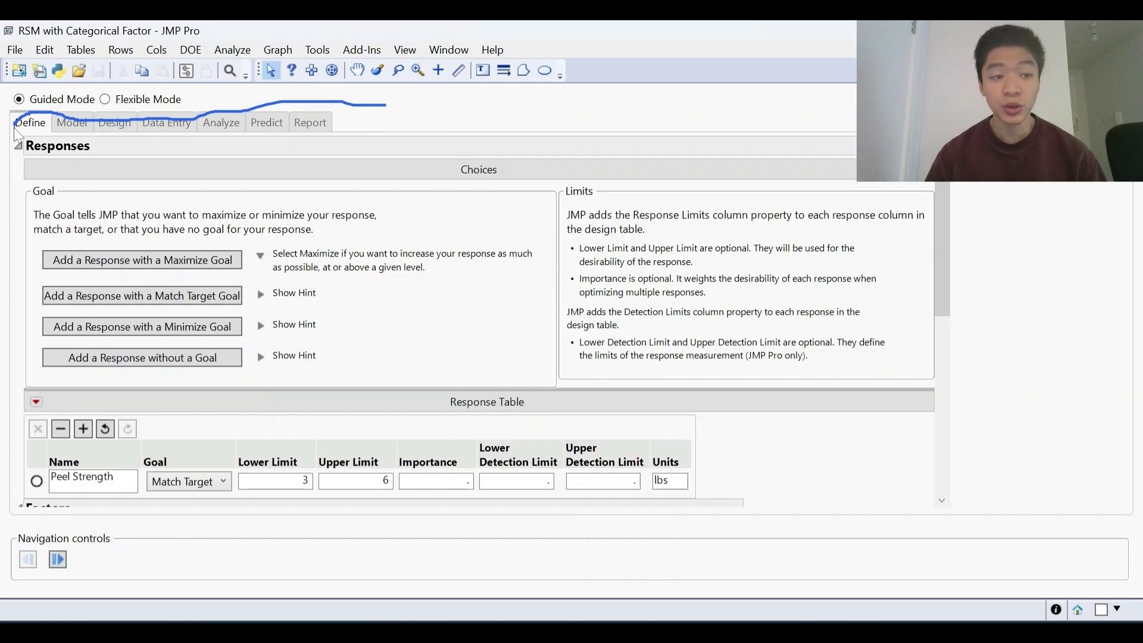
{"action": "mouse_move", "coordinate": [16, 134]}
{"action": "left_mouse_down"}
{"action": "mouse_move", "coordinate": [52, 157]}
{"action": "mouse_move", "coordinate": [221, 154]}
{"action": "mouse_move", "coordinate": [329, 140]}
{"action": "mouse_move", "coordinate": [366, 103]}
{"action": "left_mouse_up"}
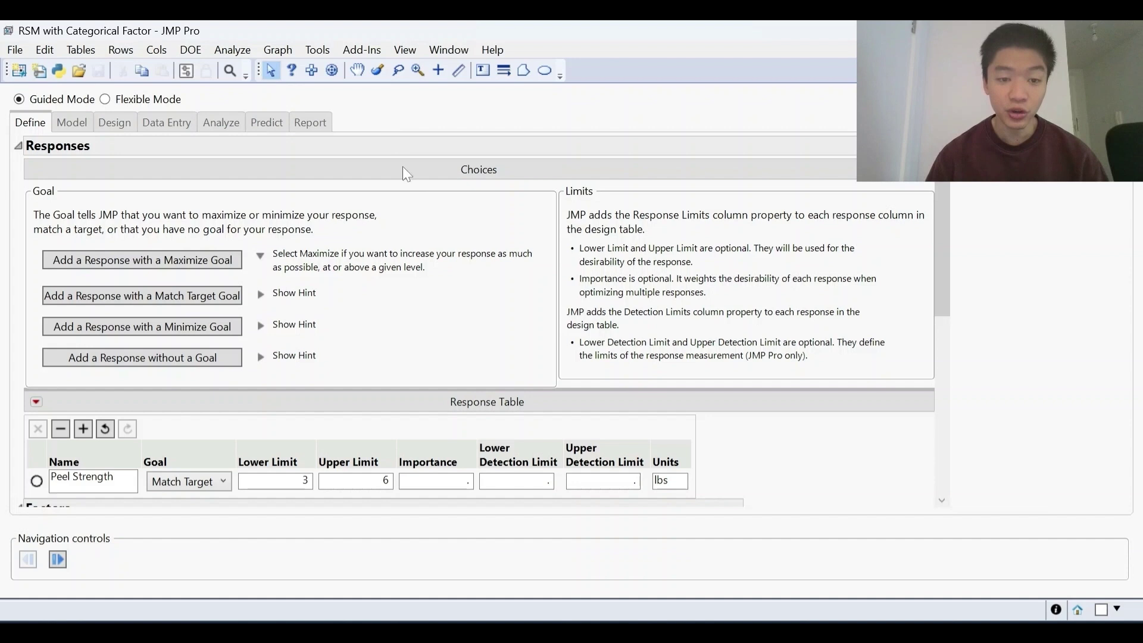
{"action": "mouse_move", "coordinate": [447, 231]}
{"action": "left_mouse_down"}
{"action": "mouse_move", "coordinate": [314, 202]}
{"action": "mouse_move", "coordinate": [236, 229]}
{"action": "mouse_move", "coordinate": [214, 313]}
{"action": "mouse_move", "coordinate": [243, 352]}
{"action": "mouse_move", "coordinate": [355, 359]}
{"action": "mouse_move", "coordinate": [452, 297]}
{"action": "mouse_move", "coordinate": [459, 232]}
{"action": "left_mouse_up"}
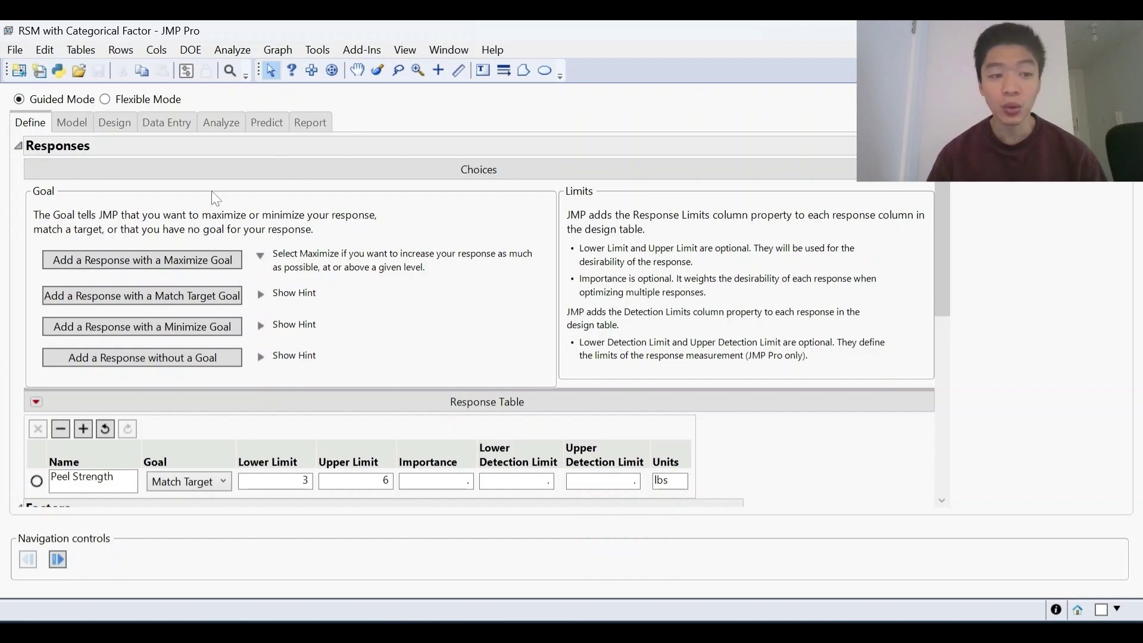
{"action": "mouse_move", "coordinate": [213, 191]}
{"action": "left_mouse_down"}
{"action": "mouse_move", "coordinate": [60, 165]}
{"action": "mouse_move", "coordinate": [2, 255]}
{"action": "mouse_move", "coordinate": [63, 404]}
{"action": "mouse_move", "coordinate": [214, 432]}
{"action": "left_mouse_up"}
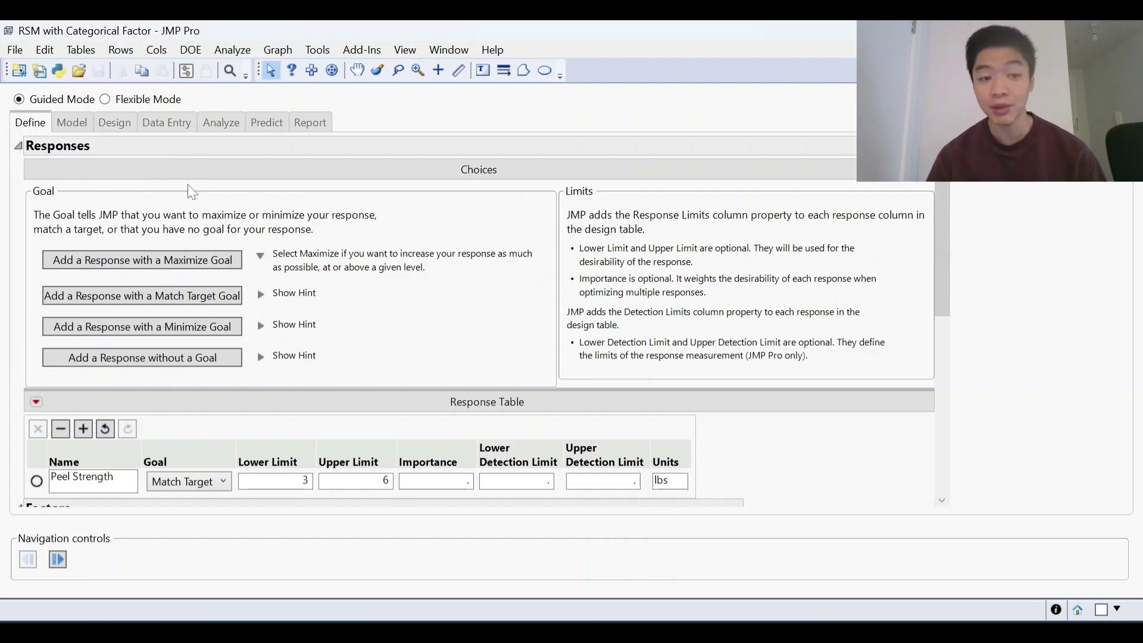
{"action": "mouse_move", "coordinate": [245, 231]}
{"action": "left_mouse_down"}
{"action": "mouse_move", "coordinate": [147, 246]}
{"action": "mouse_move", "coordinate": [210, 284]}
{"action": "mouse_move", "coordinate": [225, 241]}
{"action": "left_mouse_up"}
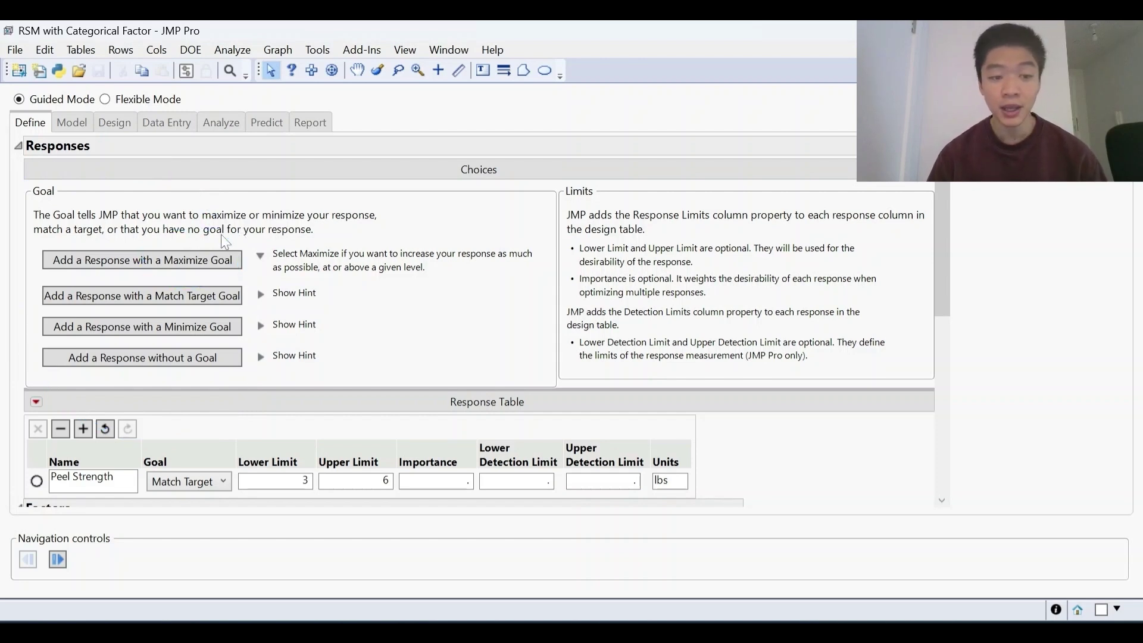
{"action": "mouse_move", "coordinate": [244, 310]}
{"action": "left_mouse_down"}
{"action": "mouse_move", "coordinate": [170, 305]}
{"action": "mouse_move", "coordinate": [149, 329]}
{"action": "left_mouse_up"}
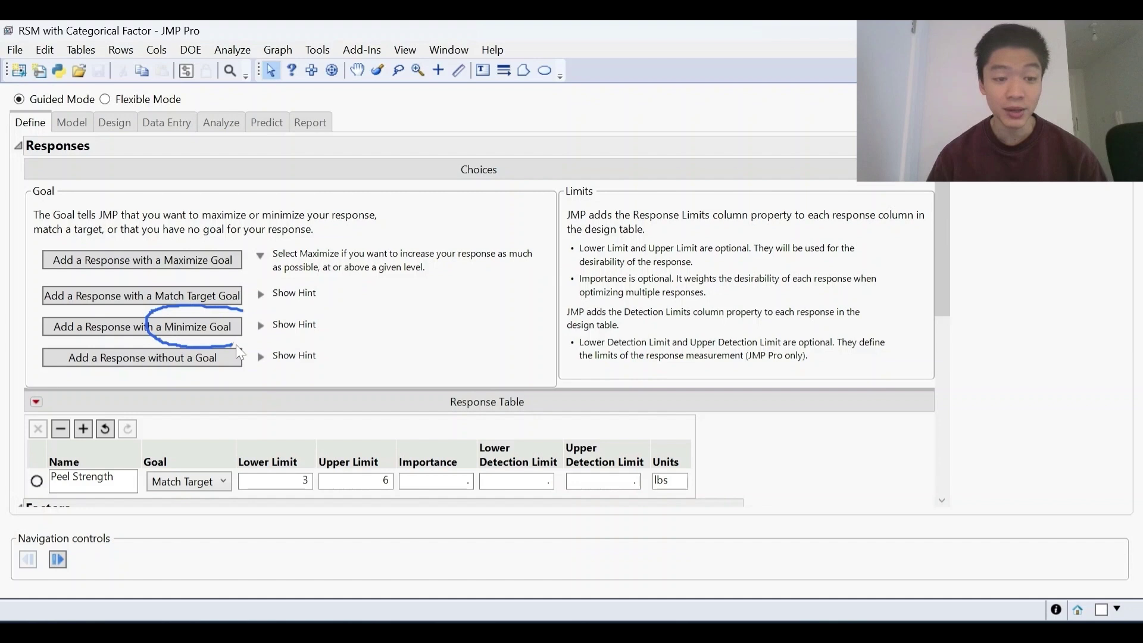
Point out the Peel Strength lower and upper limits in the response table
{"action": "scroll", "coordinate": [349, 370], "scroll_direction": "down", "scroll_amount": 1}
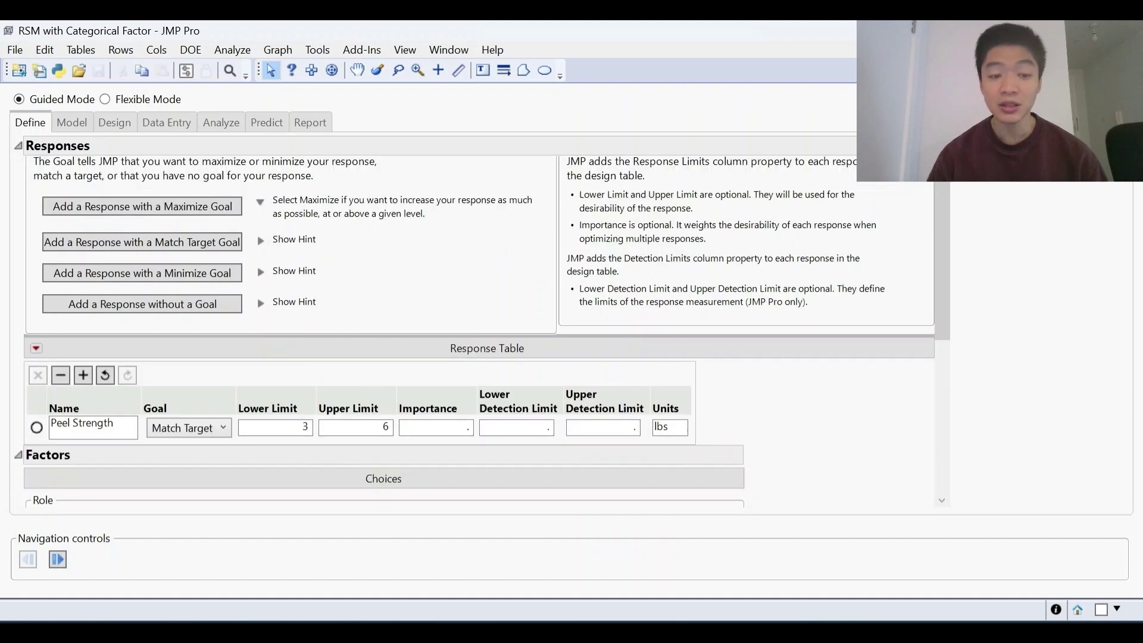
{"action": "mouse_move", "coordinate": [351, 378]}
{"action": "left_mouse_down"}
{"action": "mouse_move", "coordinate": [226, 383]}
{"action": "mouse_move", "coordinate": [228, 437]}
{"action": "mouse_move", "coordinate": [352, 452]}
{"action": "mouse_move", "coordinate": [366, 393]}
{"action": "left_mouse_up"}
{"action": "scroll", "coordinate": [333, 381], "scroll_direction": "down", "scroll_amount": 4}
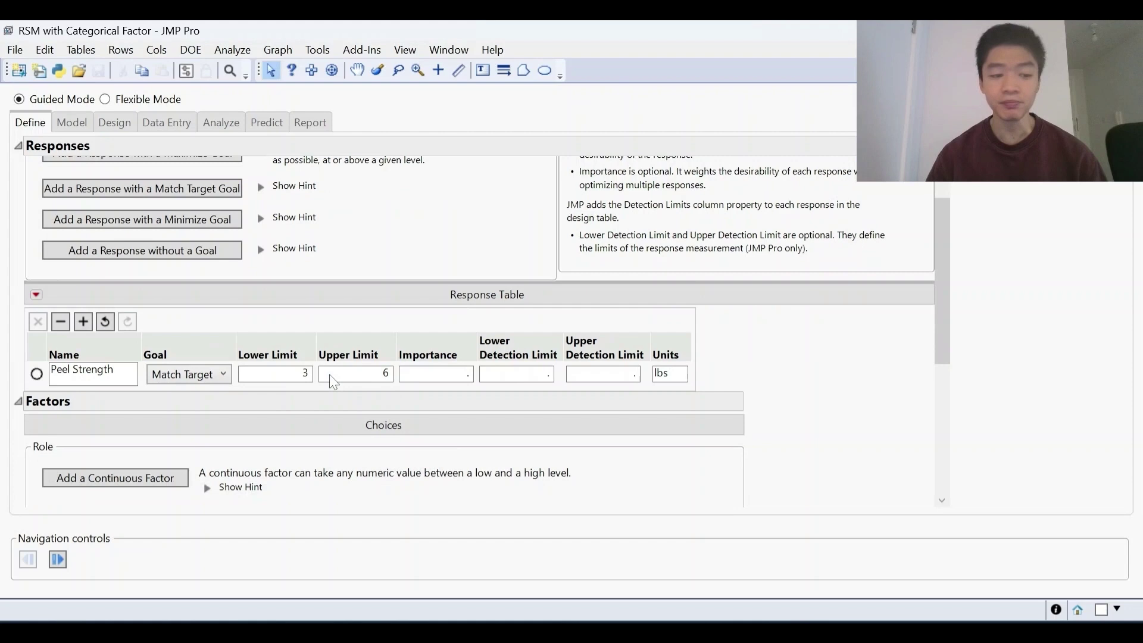
{"action": "scroll", "coordinate": [333, 381], "scroll_direction": "down", "scroll_amount": 1}
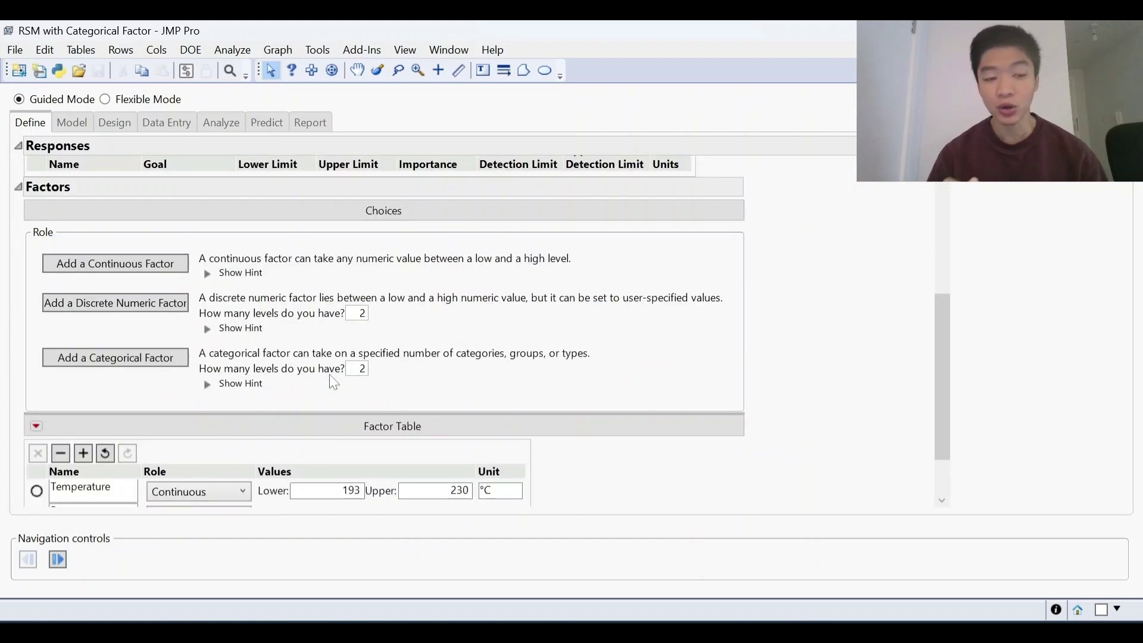
{"action": "scroll", "coordinate": [332, 381], "scroll_direction": "down", "scroll_amount": 2}
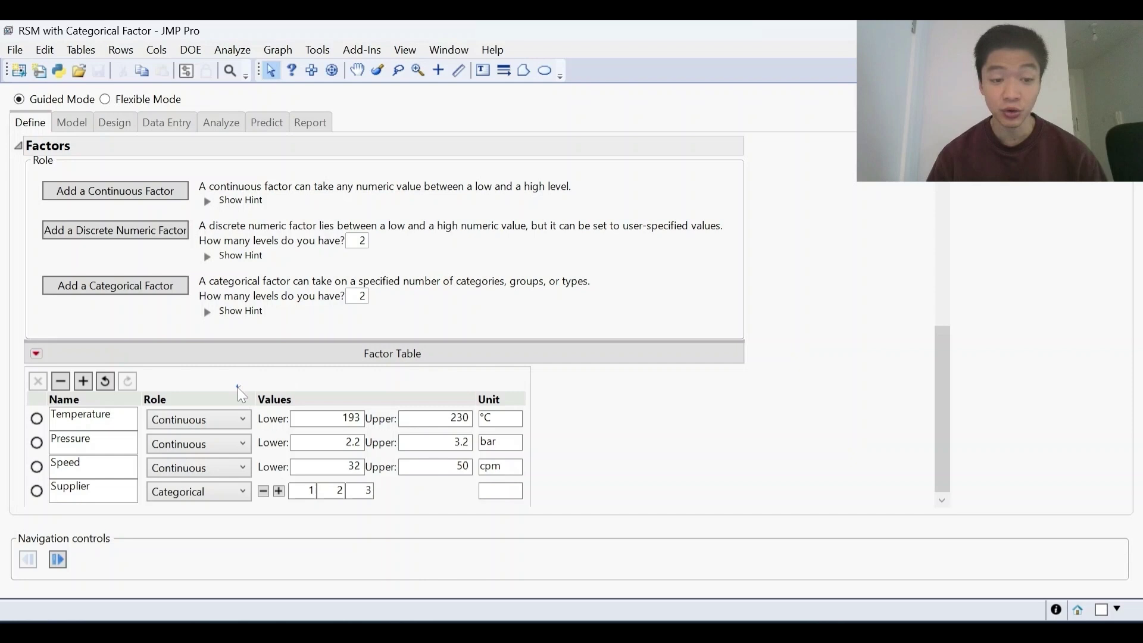
Review the Factor Table's low/high values and Supplier levels 1, 2, 3, then advance
{"action": "mouse_move", "coordinate": [237, 387]}
{"action": "left_mouse_down"}
{"action": "mouse_move", "coordinate": [144, 373]}
{"action": "mouse_move", "coordinate": [26, 377]}
{"action": "mouse_move", "coordinate": [5, 421]}
{"action": "mouse_move", "coordinate": [8, 450]}
{"action": "mouse_move", "coordinate": [73, 480]}
{"action": "mouse_move", "coordinate": [214, 472]}
{"action": "mouse_move", "coordinate": [260, 452]}
{"action": "mouse_move", "coordinate": [265, 407]}
{"action": "mouse_move", "coordinate": [232, 385]}
{"action": "left_mouse_up"}
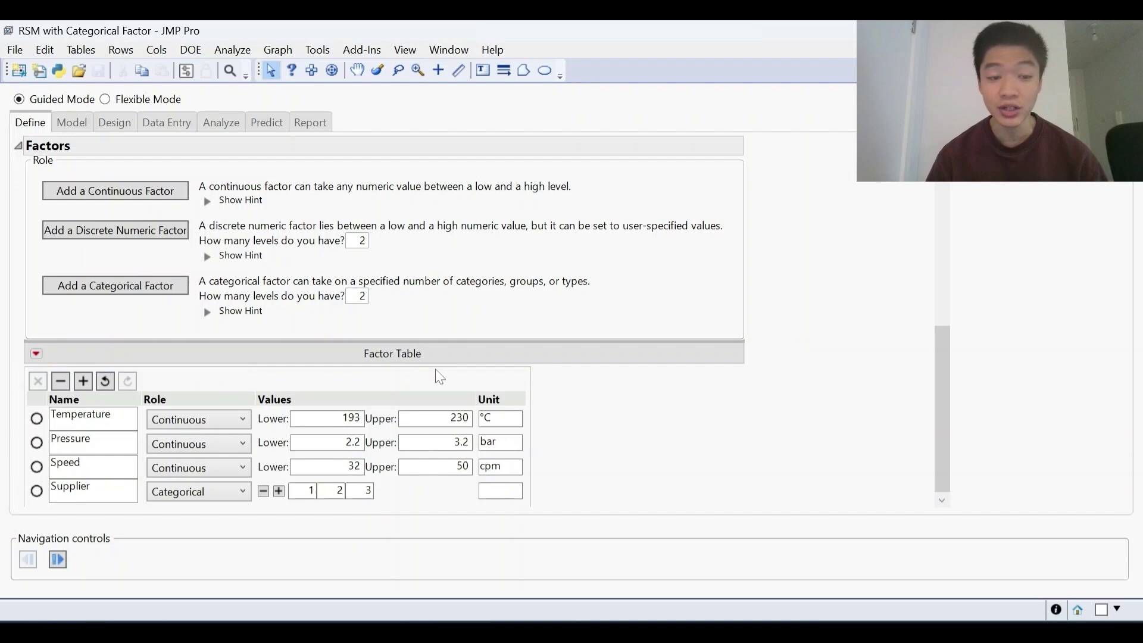
{"action": "mouse_move", "coordinate": [452, 379]}
{"action": "left_mouse_down"}
{"action": "mouse_move", "coordinate": [324, 388]}
{"action": "mouse_move", "coordinate": [259, 437]}
{"action": "mouse_move", "coordinate": [275, 489]}
{"action": "mouse_move", "coordinate": [450, 491]}
{"action": "mouse_move", "coordinate": [484, 460]}
{"action": "mouse_move", "coordinate": [451, 382]}
{"action": "left_mouse_up"}
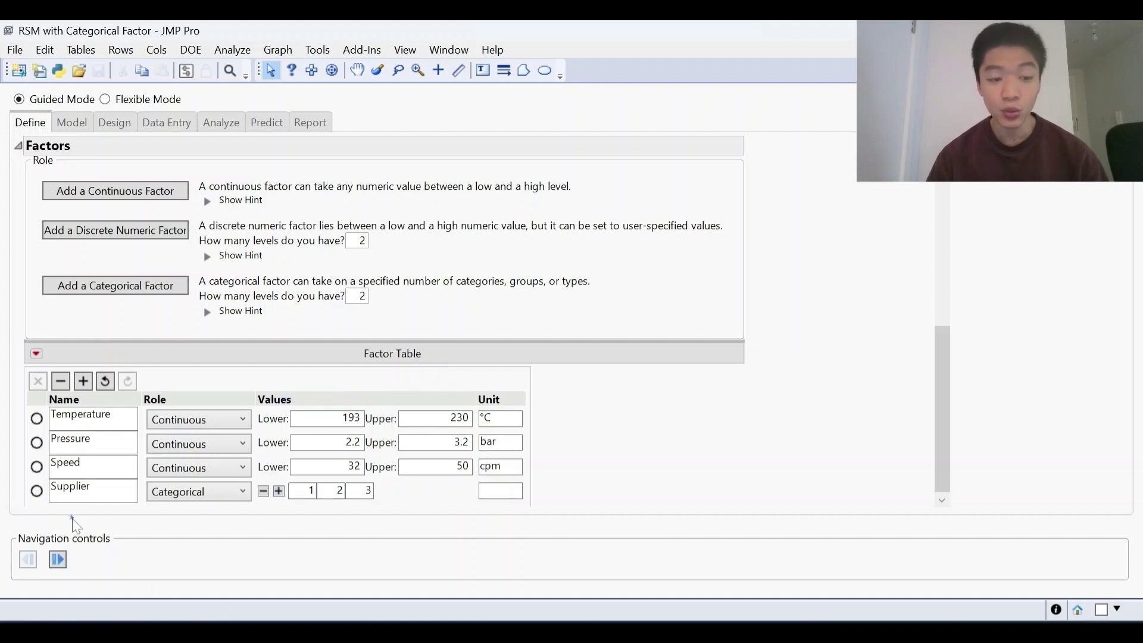
{"action": "mouse_move", "coordinate": [71, 519]}
{"action": "left_mouse_down"}
{"action": "mouse_move", "coordinate": [135, 510]}
{"action": "mouse_move", "coordinate": [127, 492]}
{"action": "mouse_move", "coordinate": [74, 475]}
{"action": "mouse_move", "coordinate": [52, 473]}
{"action": "mouse_move", "coordinate": [32, 490]}
{"action": "mouse_move", "coordinate": [42, 510]}
{"action": "mouse_move", "coordinate": [92, 522]}
{"action": "left_mouse_up"}
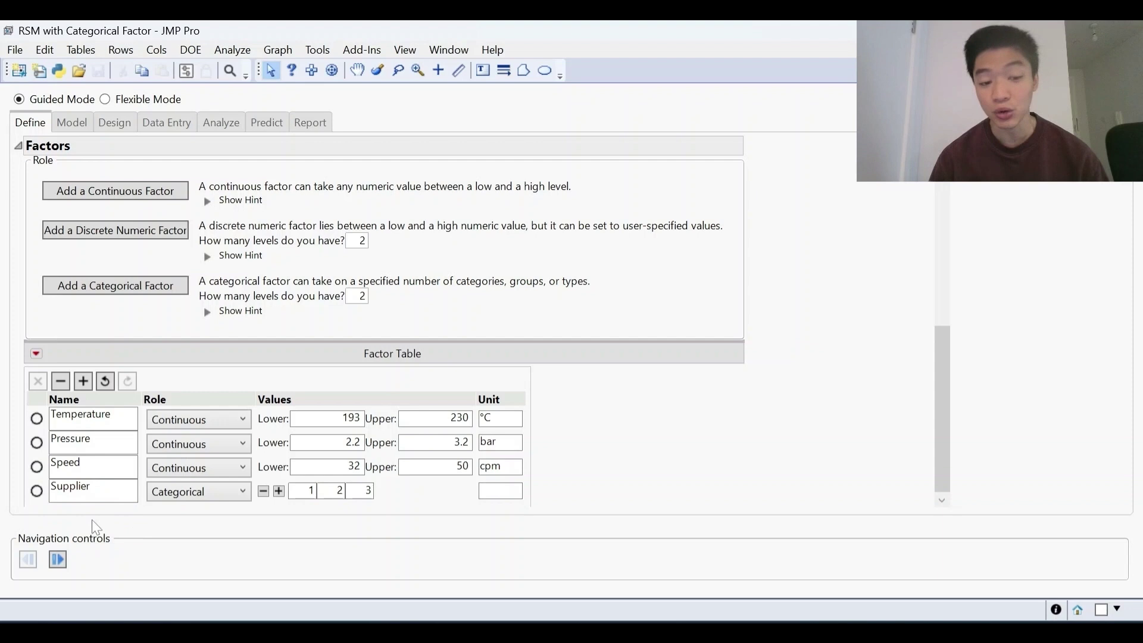
{"action": "mouse_move", "coordinate": [280, 523]}
{"action": "left_mouse_down"}
{"action": "mouse_move", "coordinate": [410, 516]}
{"action": "mouse_move", "coordinate": [359, 471]}
{"action": "mouse_move", "coordinate": [272, 469]}
{"action": "mouse_move", "coordinate": [243, 507]}
{"action": "left_mouse_up"}
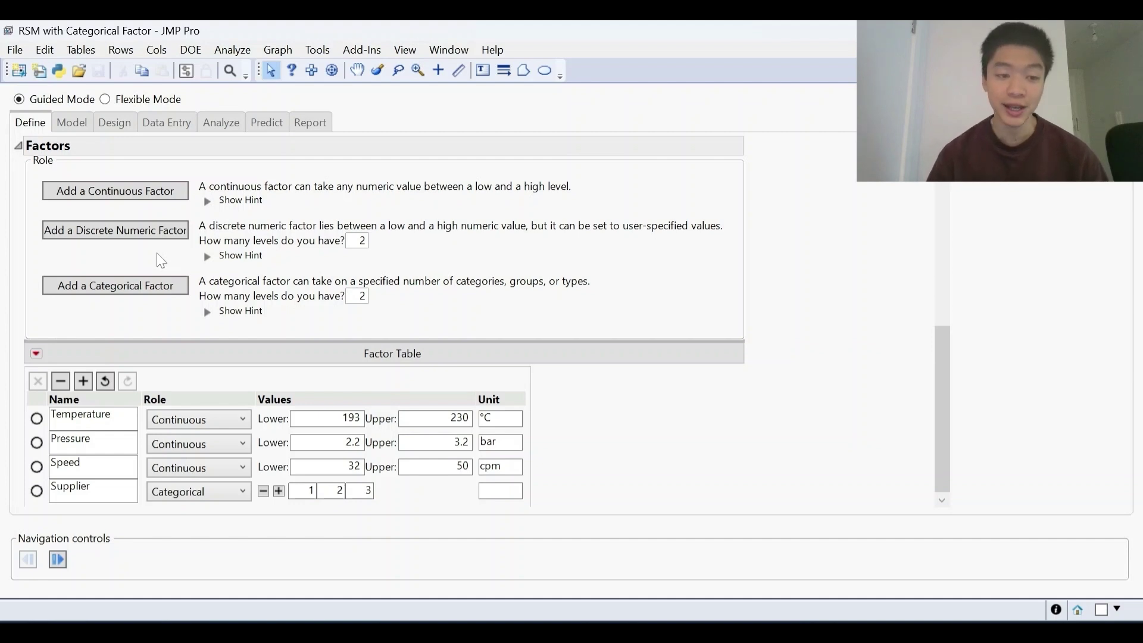
{"action": "left_click", "coordinate": [57, 559]}
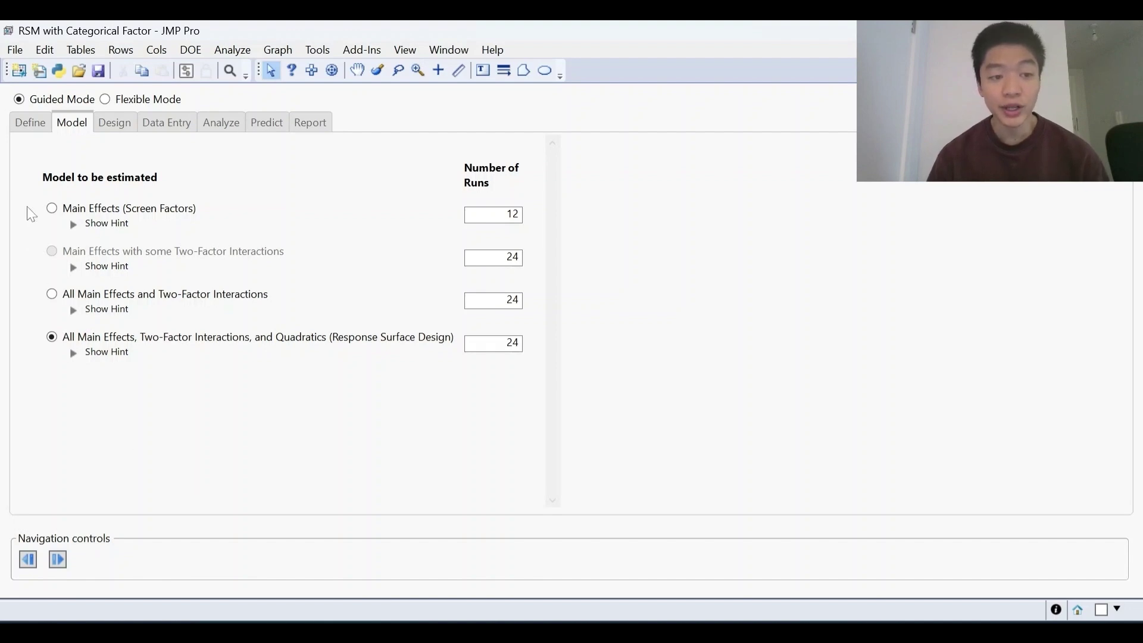
Compare the candidate models and show the Response Surface Design hint on quadratic terms
{"action": "left_click_drag", "start_coordinate": [27, 206], "coordinate": [23, 350]}
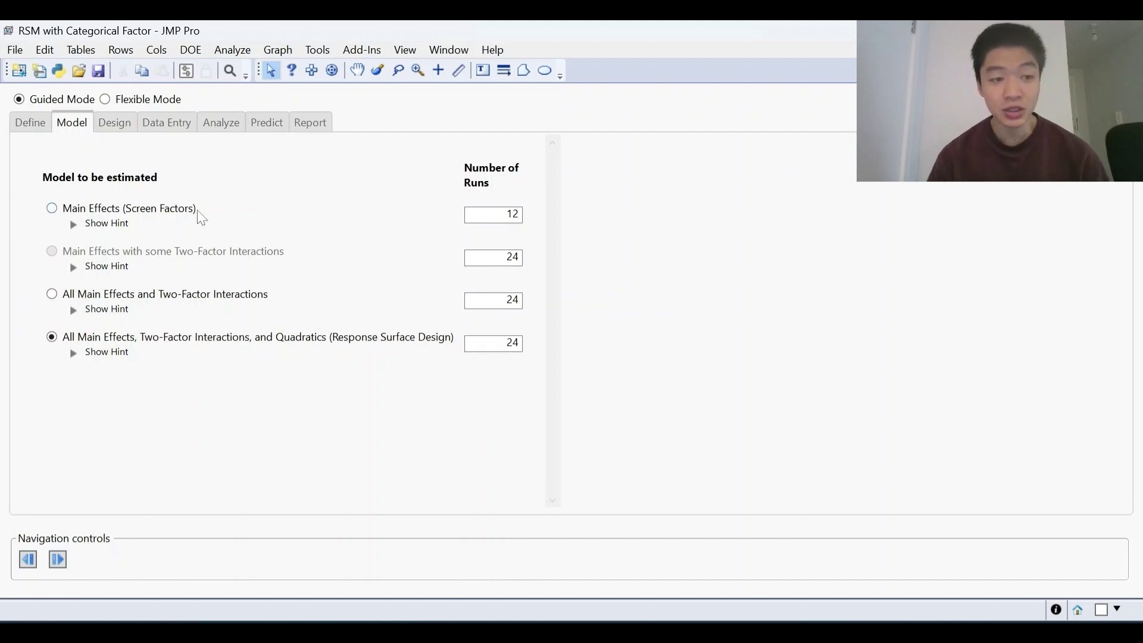
{"action": "mouse_move", "coordinate": [238, 197]}
{"action": "left_mouse_down"}
{"action": "mouse_move", "coordinate": [102, 181]}
{"action": "mouse_move", "coordinate": [48, 193]}
{"action": "mouse_move", "coordinate": [26, 219]}
{"action": "mouse_move", "coordinate": [83, 239]}
{"action": "mouse_move", "coordinate": [232, 214]}
{"action": "left_mouse_up"}
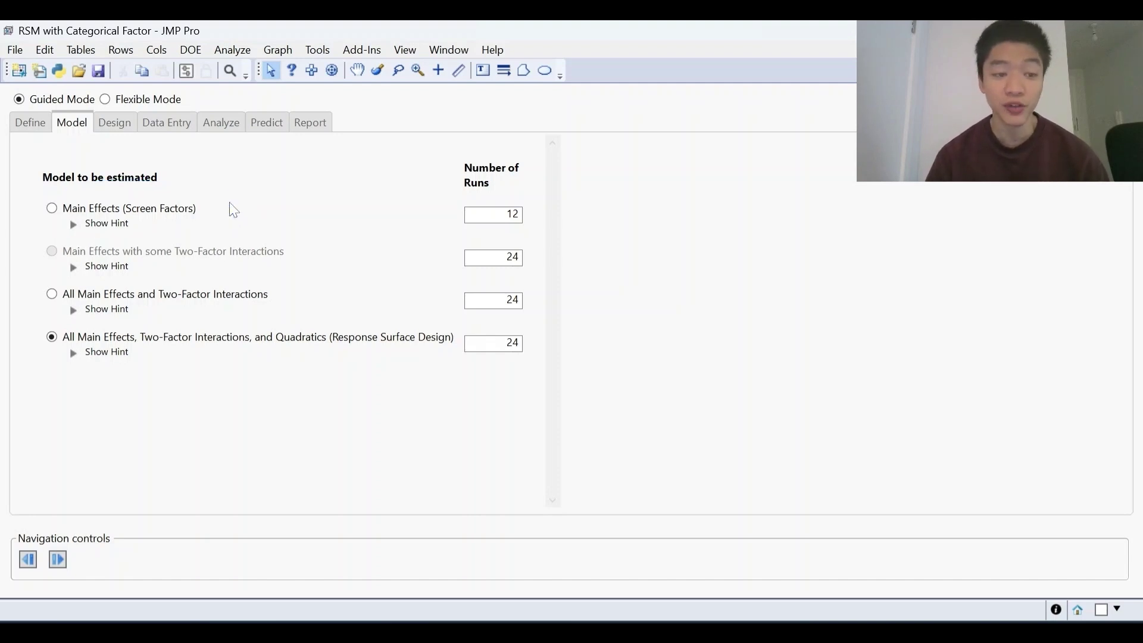
{"action": "mouse_move", "coordinate": [34, 217]}
{"action": "left_mouse_down"}
{"action": "mouse_move", "coordinate": [16, 236]}
{"action": "mouse_move", "coordinate": [36, 265]}
{"action": "mouse_move", "coordinate": [14, 300]}
{"action": "mouse_move", "coordinate": [27, 315]}
{"action": "left_mouse_up"}
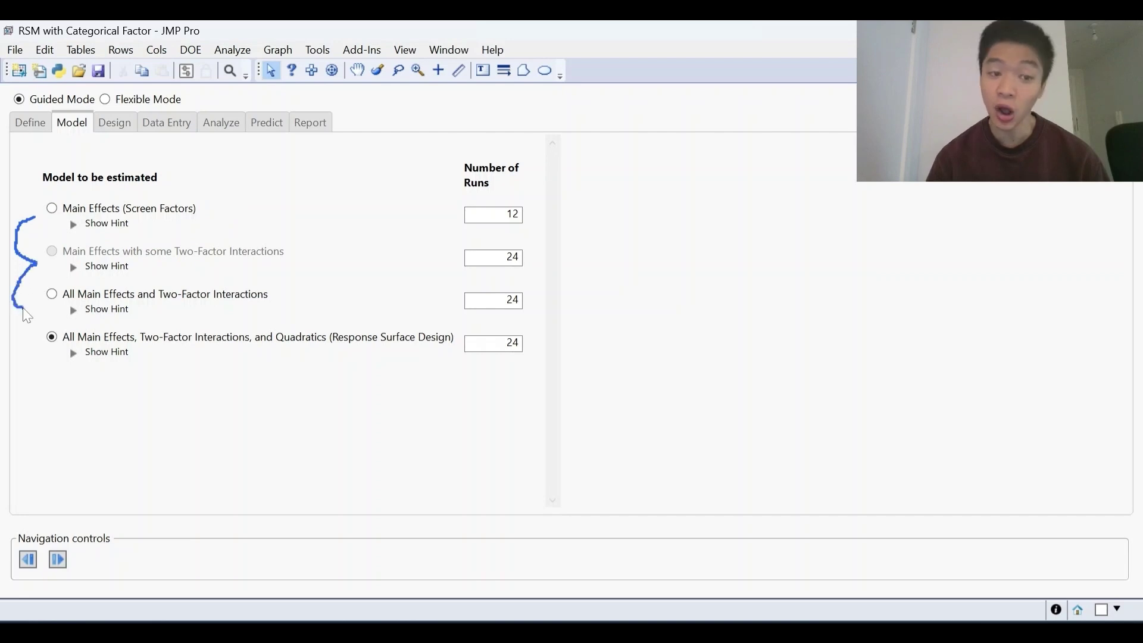
{"action": "left_click", "coordinate": [74, 354]}
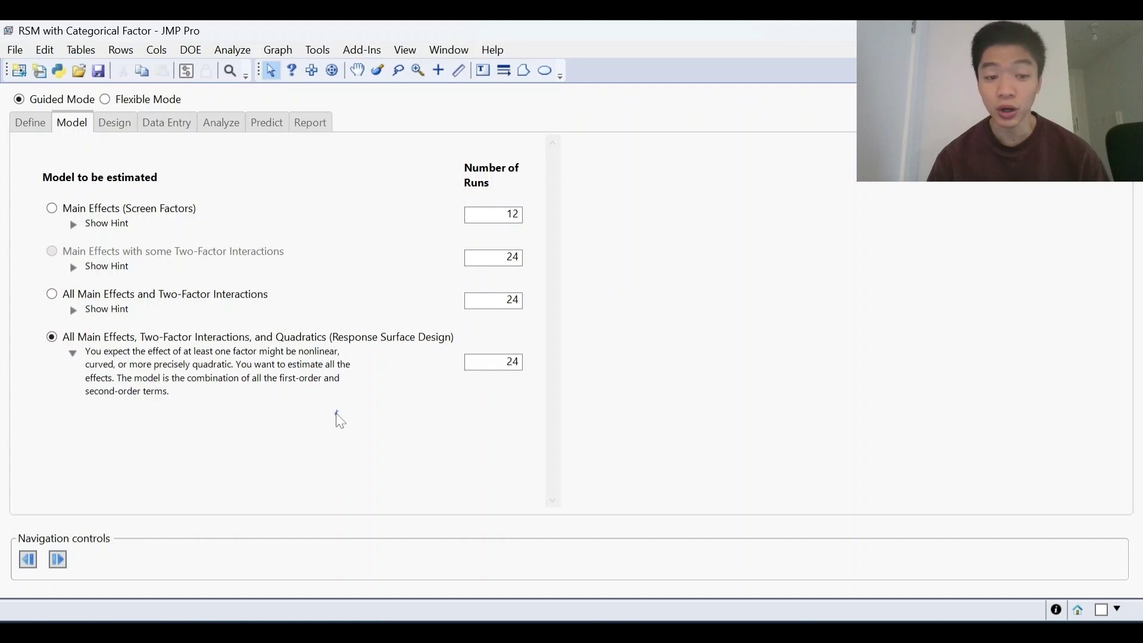
{"action": "mouse_move", "coordinate": [336, 411]}
{"action": "left_mouse_down"}
{"action": "mouse_move", "coordinate": [380, 410]}
{"action": "mouse_move", "coordinate": [451, 381]}
{"action": "mouse_move", "coordinate": [451, 335]}
{"action": "mouse_move", "coordinate": [413, 312]}
{"action": "mouse_move", "coordinate": [344, 309]}
{"action": "mouse_move", "coordinate": [336, 356]}
{"action": "mouse_move", "coordinate": [460, 386]}
{"action": "left_mouse_up"}
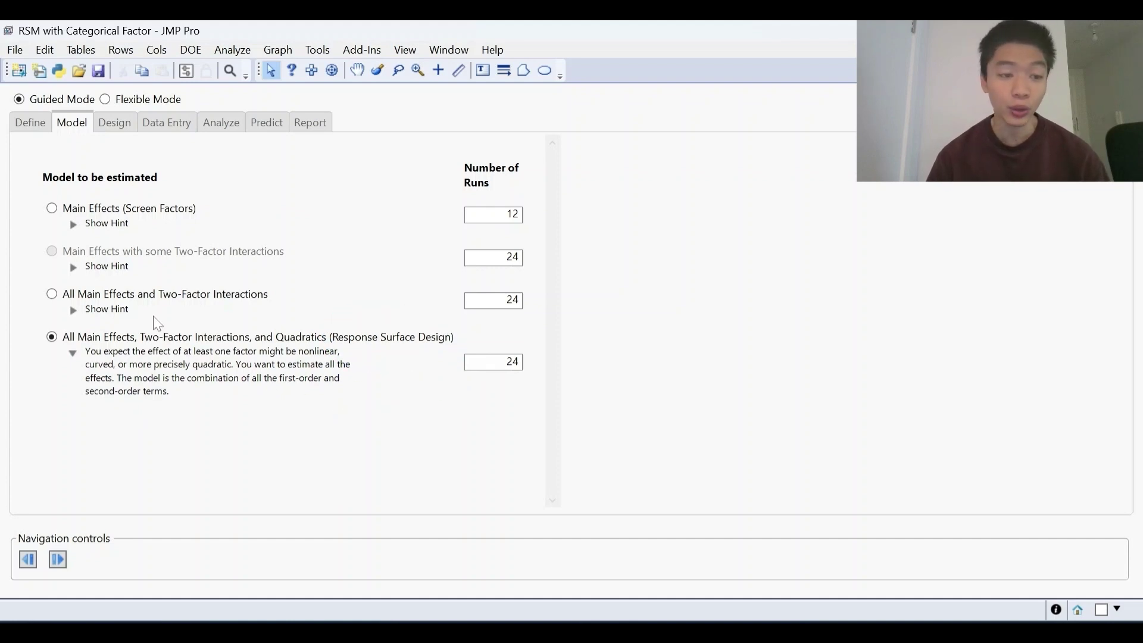
{"action": "mouse_move", "coordinate": [215, 314]}
{"action": "left_mouse_down"}
{"action": "mouse_move", "coordinate": [172, 345]}
{"action": "mouse_move", "coordinate": [234, 351]}
{"action": "left_mouse_up"}
{"action": "left_click_drag", "start_coordinate": [326, 326], "coordinate": [268, 334]}
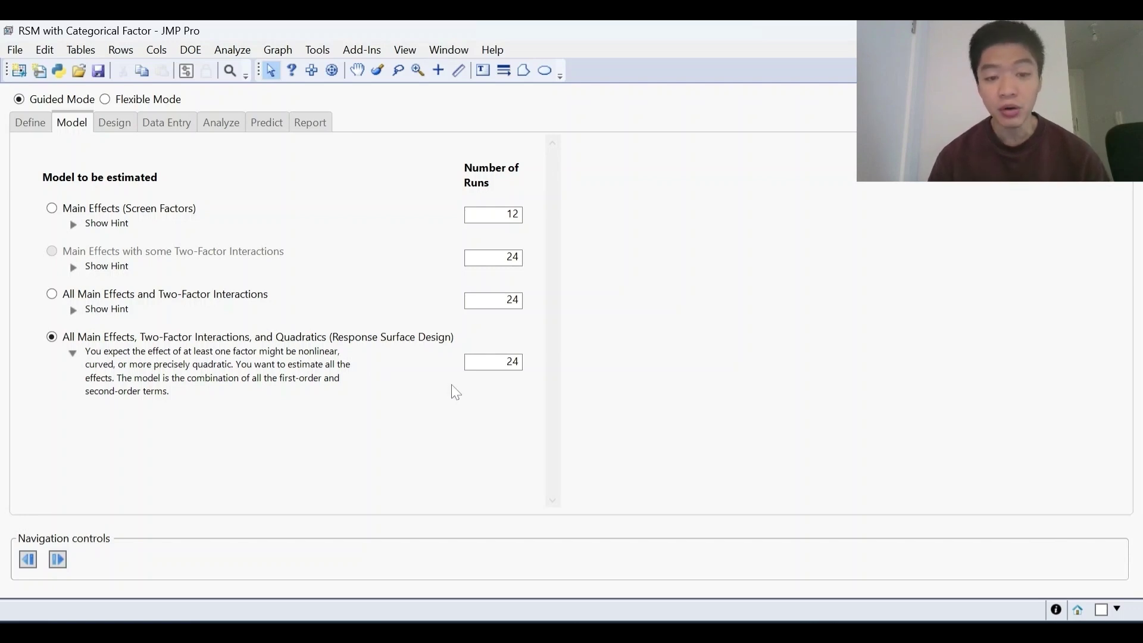
{"action": "mouse_move", "coordinate": [452, 386]}
{"action": "left_mouse_down"}
{"action": "mouse_move", "coordinate": [524, 386]}
{"action": "mouse_move", "coordinate": [528, 352]}
{"action": "left_mouse_up"}
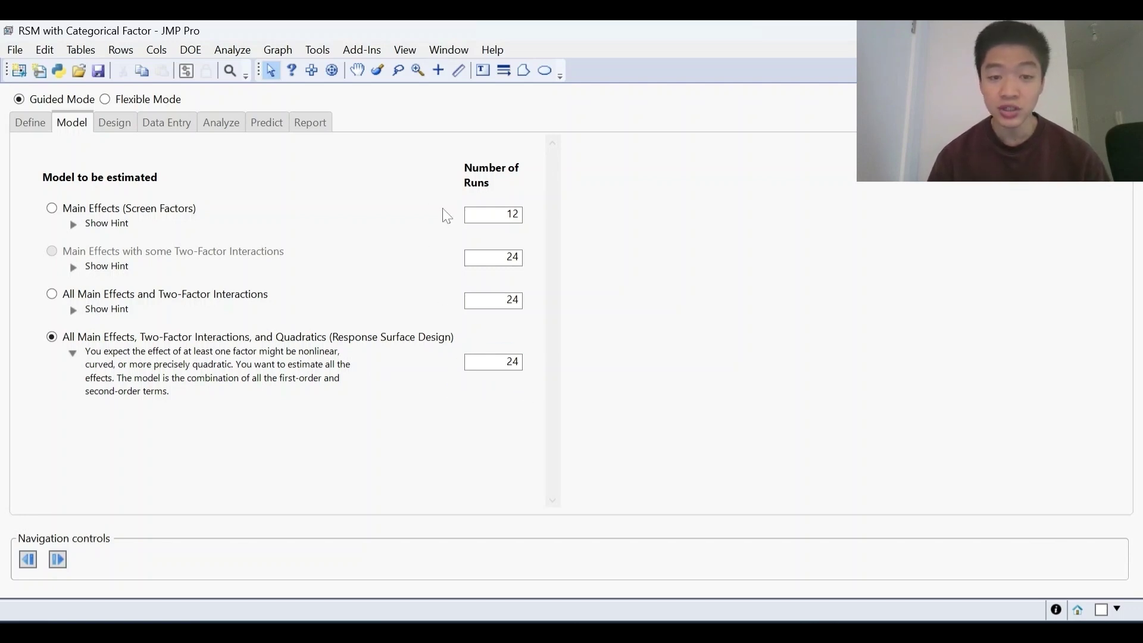
{"action": "left_click_drag", "start_coordinate": [443, 208], "coordinate": [442, 372]}
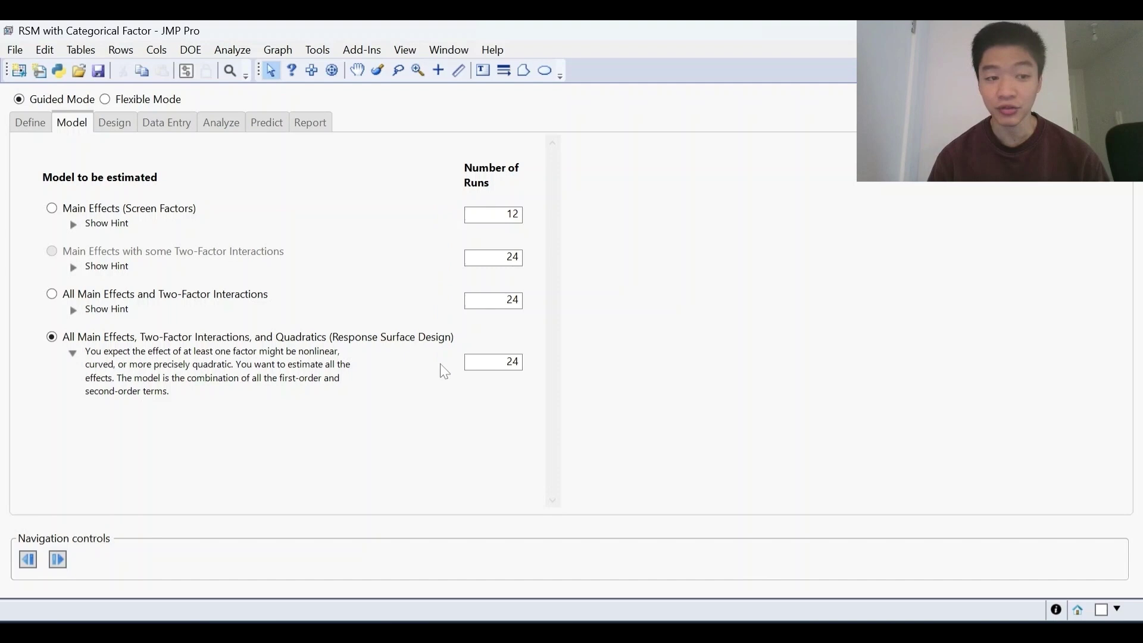
{"action": "mouse_move", "coordinate": [449, 231]}
{"action": "left_mouse_down"}
{"action": "mouse_move", "coordinate": [503, 225]}
{"action": "mouse_move", "coordinate": [520, 210]}
{"action": "left_mouse_up"}
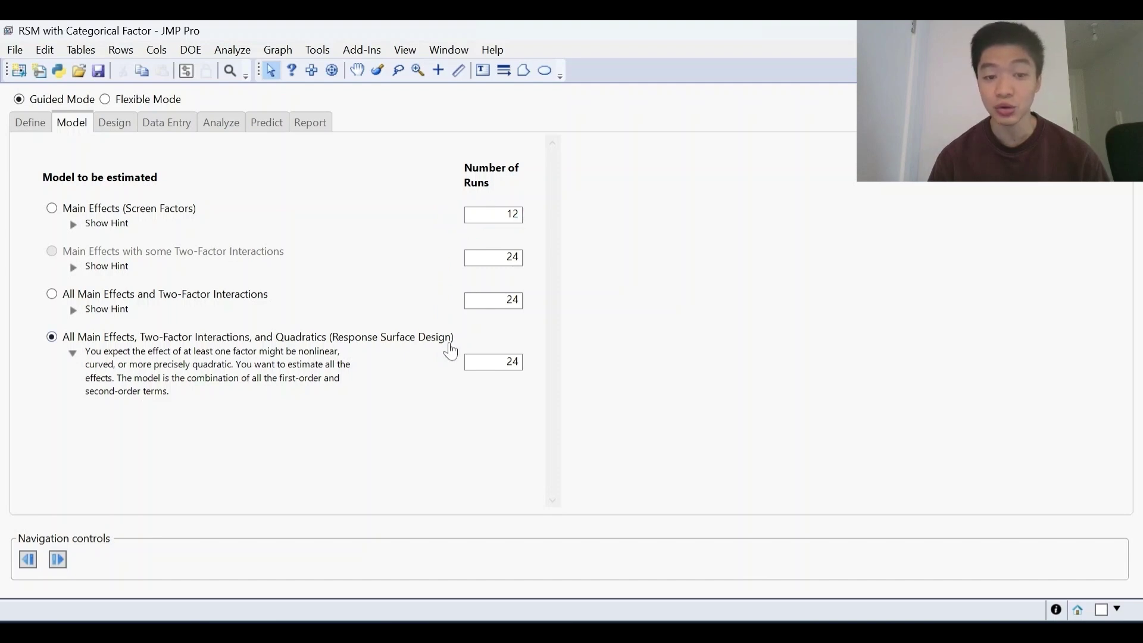
{"action": "mouse_move", "coordinate": [452, 372]}
{"action": "left_mouse_down"}
{"action": "mouse_move", "coordinate": [502, 367]}
{"action": "mouse_move", "coordinate": [523, 341]}
{"action": "left_mouse_up"}
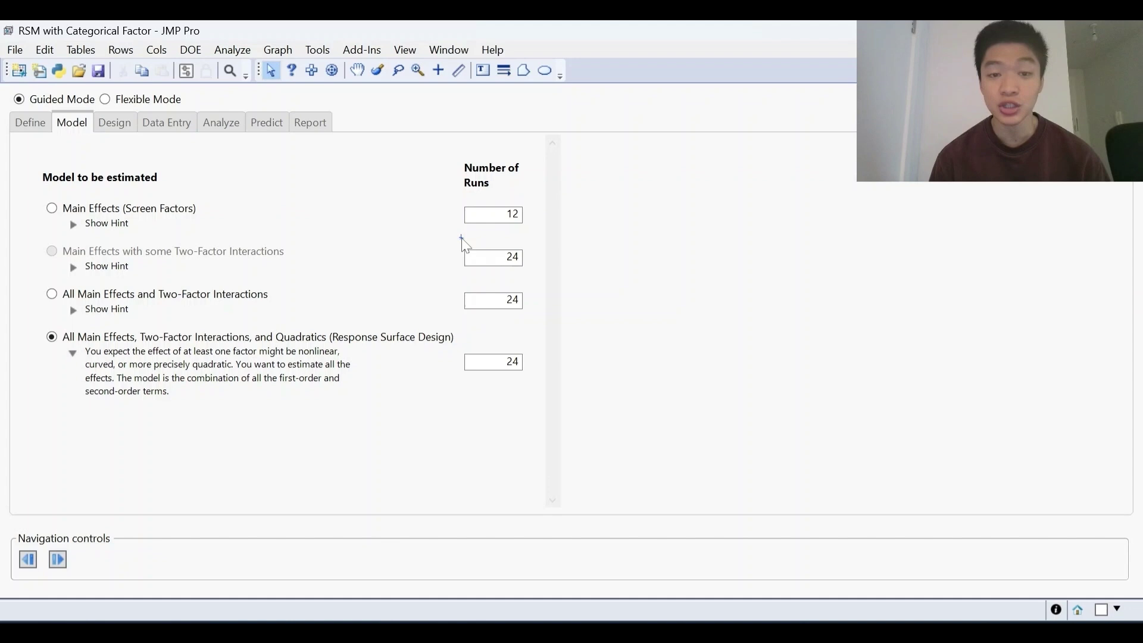
{"action": "mouse_move", "coordinate": [462, 239]}
{"action": "left_mouse_down"}
{"action": "mouse_move", "coordinate": [532, 254]}
{"action": "mouse_move", "coordinate": [527, 201]}
{"action": "mouse_move", "coordinate": [479, 188]}
{"action": "mouse_move", "coordinate": [466, 226]}
{"action": "mouse_move", "coordinate": [491, 248]}
{"action": "left_mouse_up"}
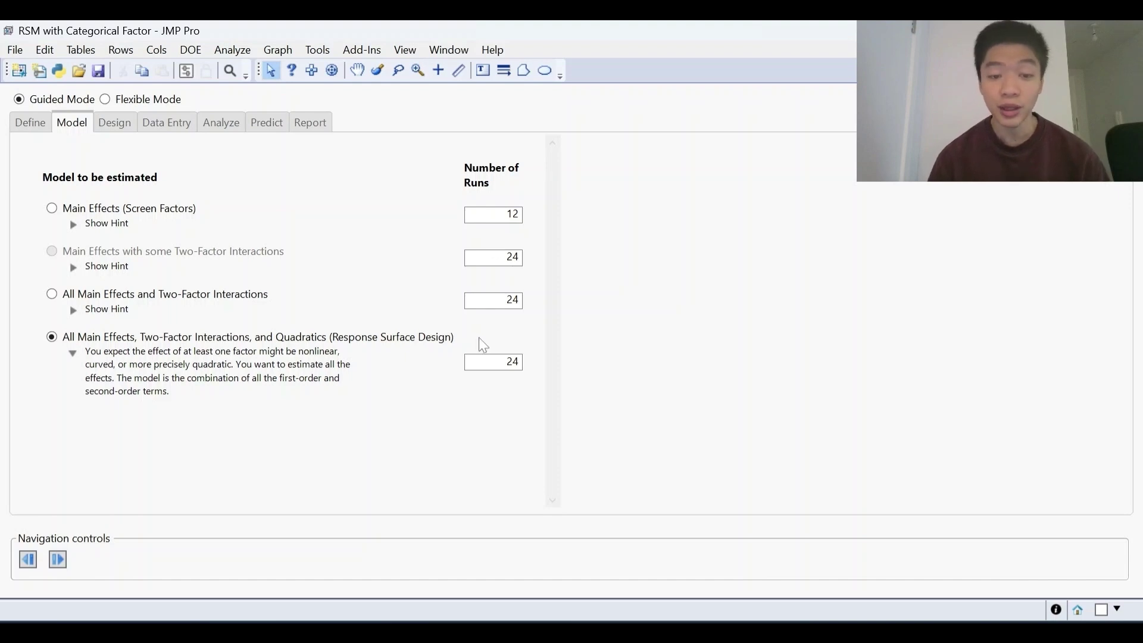
{"action": "mouse_move", "coordinate": [479, 336]}
{"action": "left_mouse_down"}
{"action": "mouse_move", "coordinate": [387, 323]}
{"action": "mouse_move", "coordinate": [309, 330]}
{"action": "mouse_move", "coordinate": [339, 365]}
{"action": "mouse_move", "coordinate": [429, 361]}
{"action": "mouse_move", "coordinate": [472, 341]}
{"action": "left_mouse_up"}
{"action": "key", "text": "Escape"}
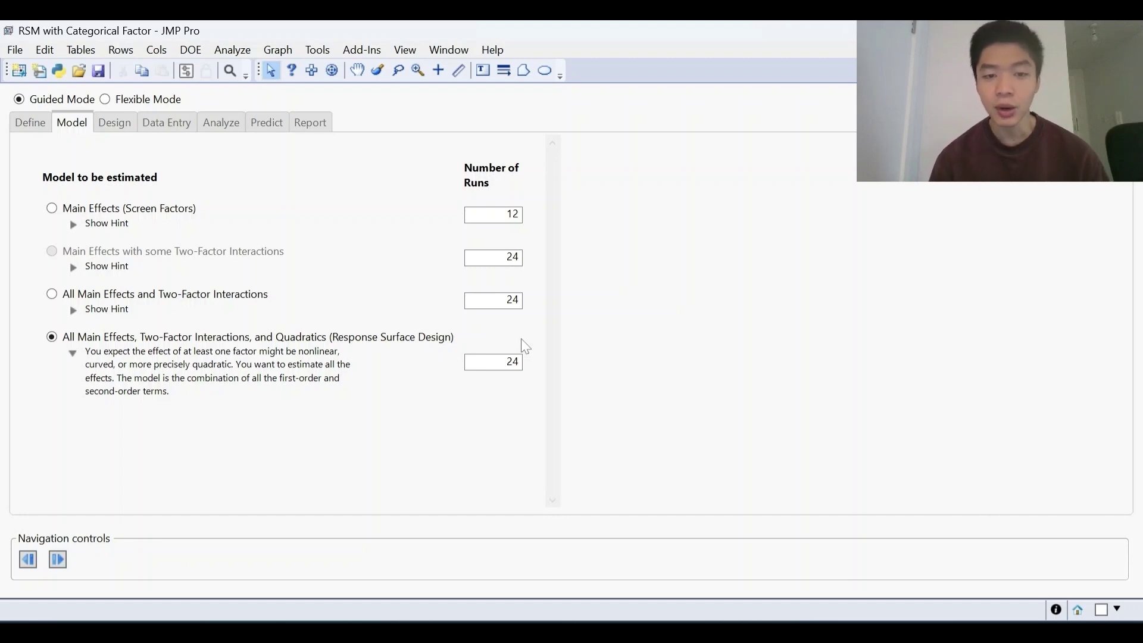
{"action": "mouse_move", "coordinate": [524, 337]}
{"action": "left_mouse_down"}
{"action": "mouse_move", "coordinate": [450, 341]}
{"action": "mouse_move", "coordinate": [443, 374]}
{"action": "mouse_move", "coordinate": [485, 387]}
{"action": "mouse_move", "coordinate": [533, 367]}
{"action": "mouse_move", "coordinate": [513, 350]}
{"action": "left_mouse_up"}
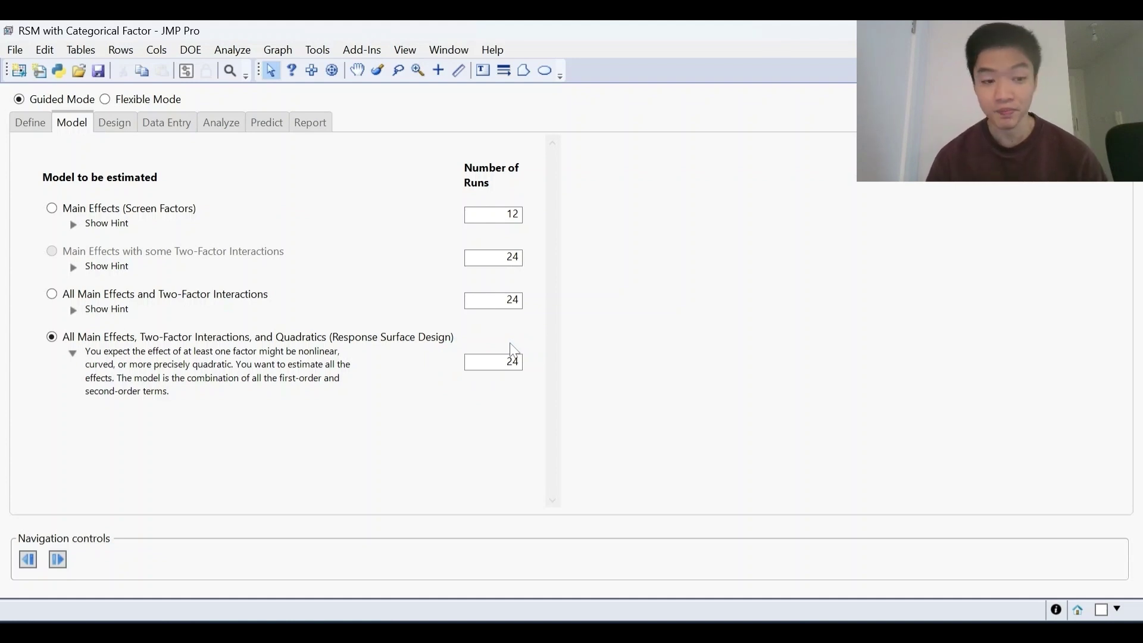
Advance to the Design step showing the 24-run table of factor settings
{"action": "left_click", "coordinate": [58, 562]}
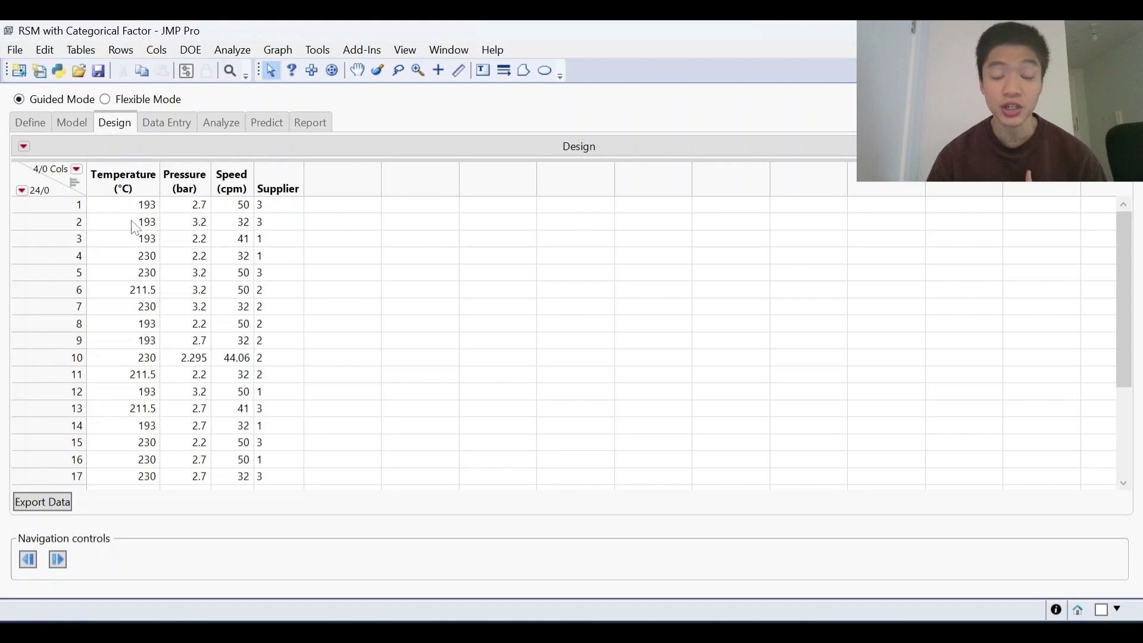
Inspect runs 1 and 2 in Data Entry, then continue to the Peel Strength term estimates
{"action": "left_click", "coordinate": [58, 560]}
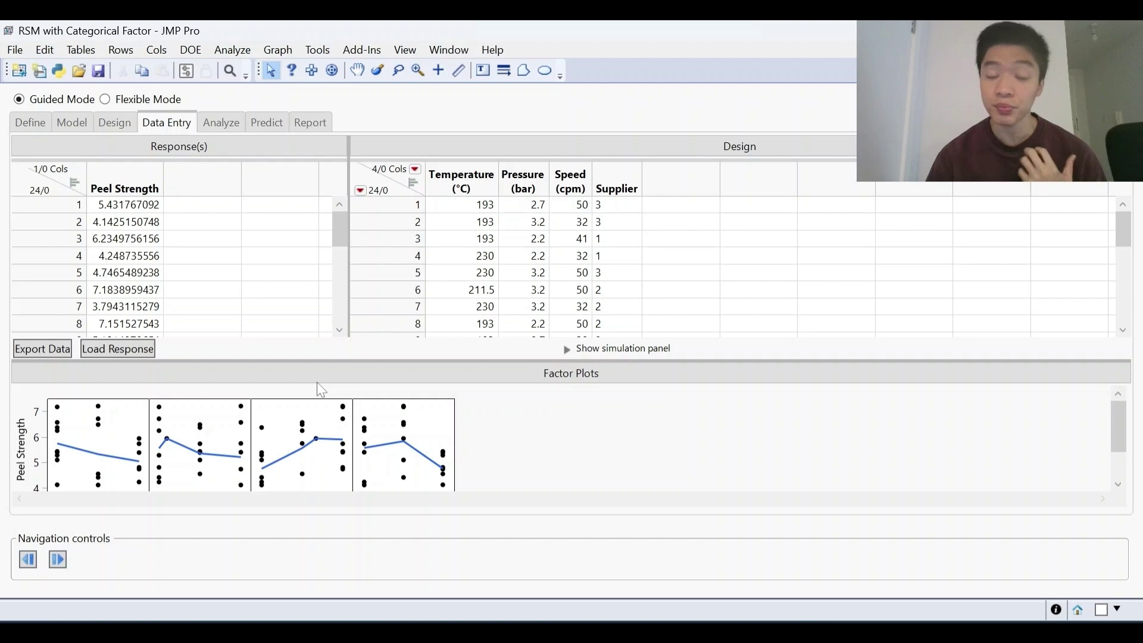
{"action": "left_click", "coordinate": [403, 206]}
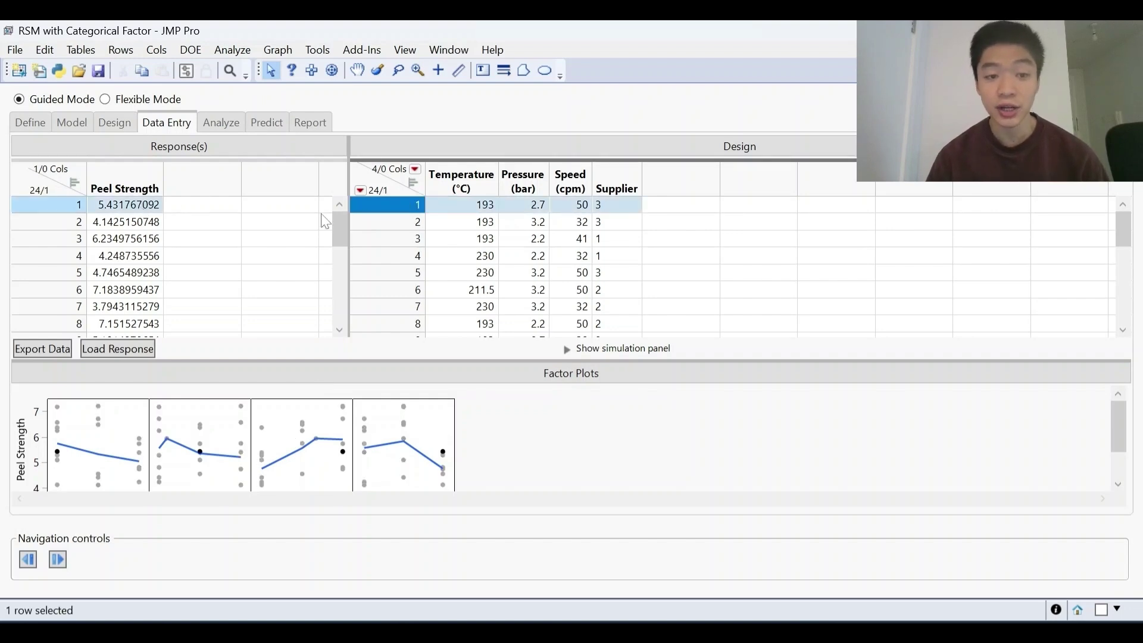
{"action": "left_click", "coordinate": [392, 222]}
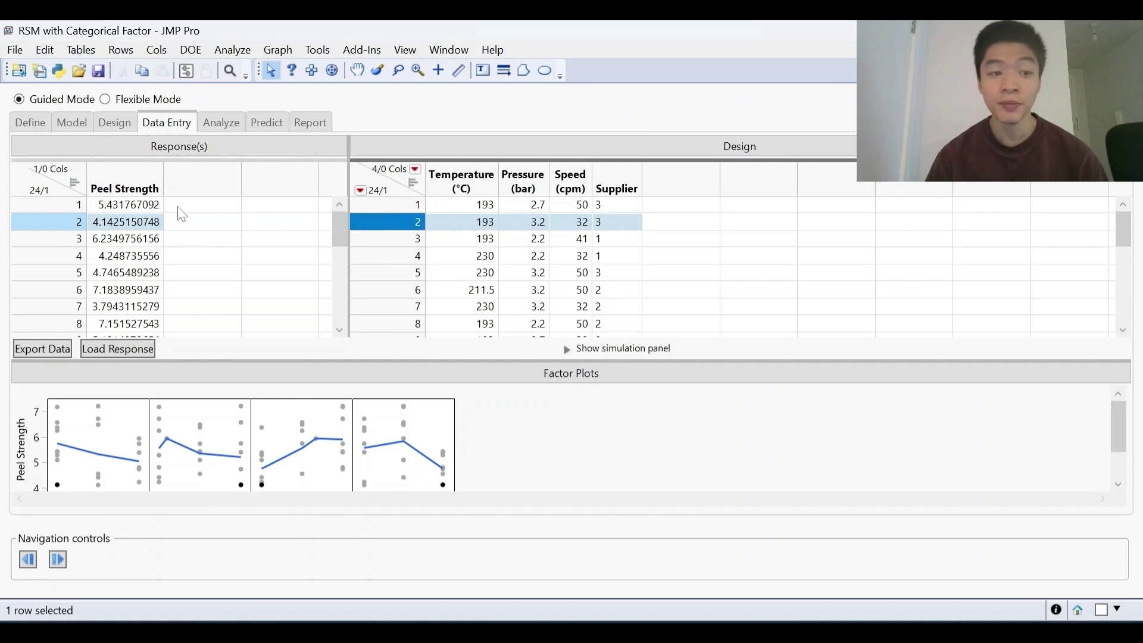
{"action": "scroll", "coordinate": [399, 254], "scroll_direction": "down", "scroll_amount": 5}
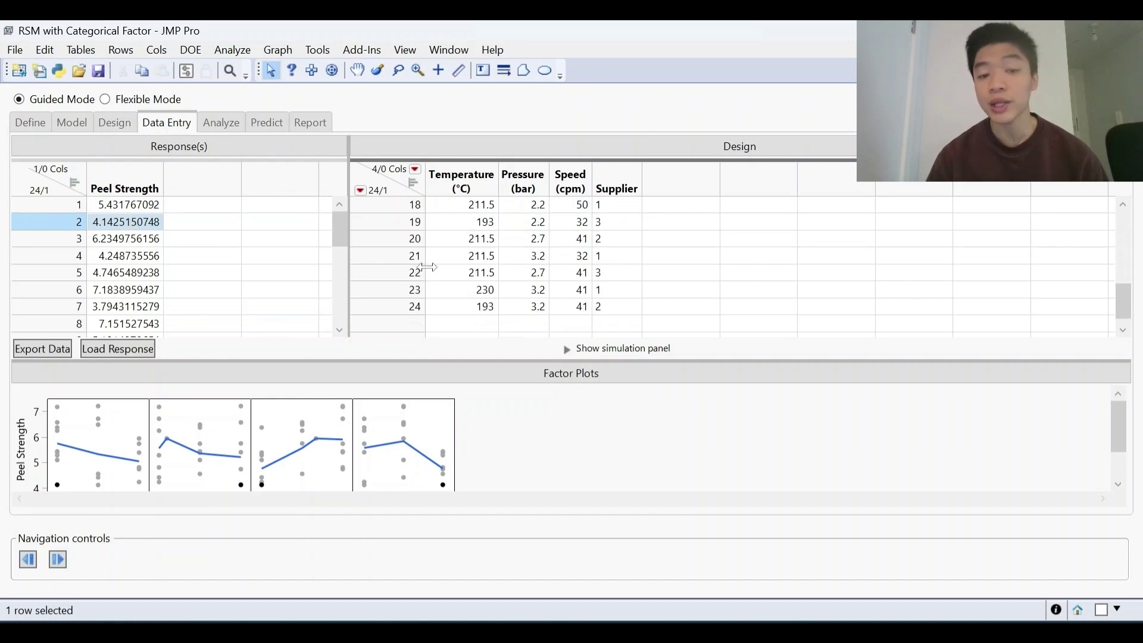
{"action": "left_click", "coordinate": [57, 559]}
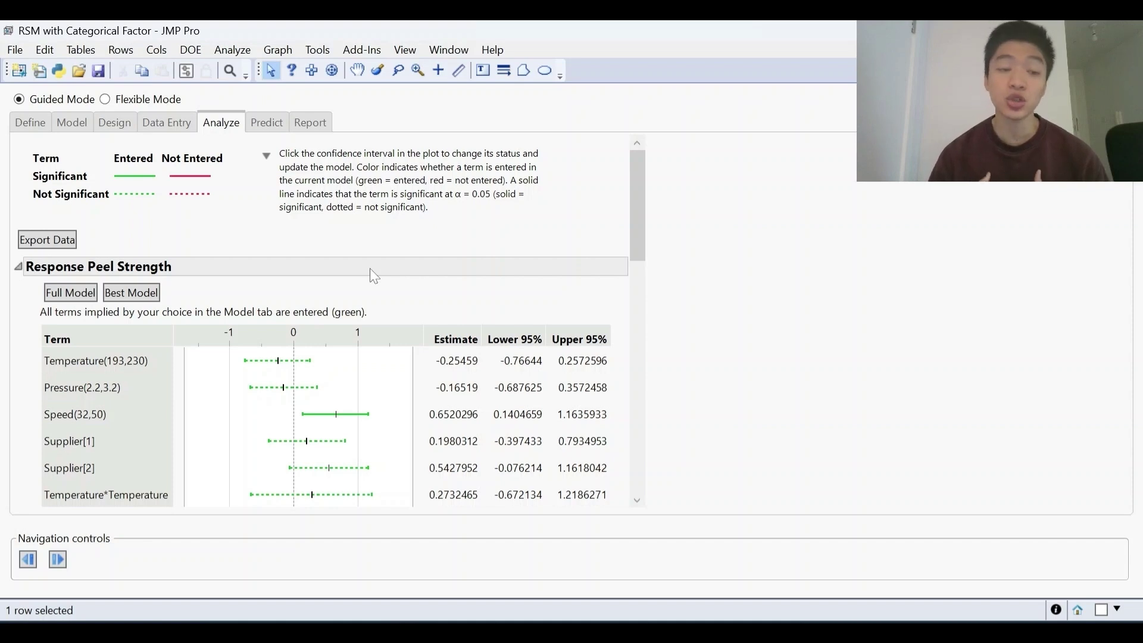
{"action": "scroll", "coordinate": [370, 270], "scroll_direction": "down", "scroll_amount": 5}
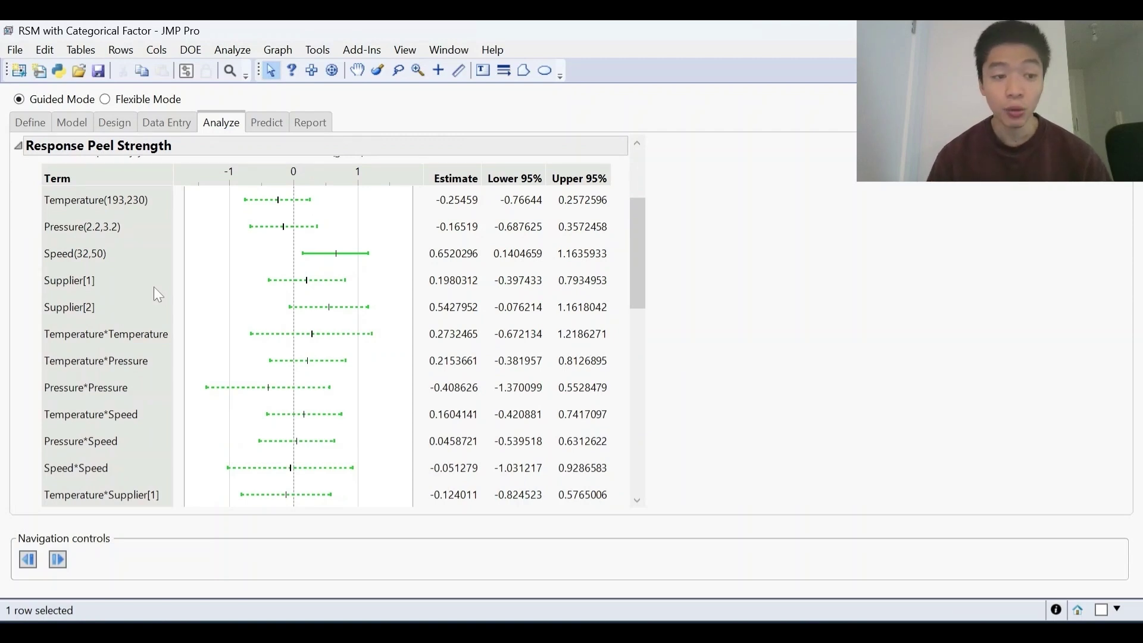
{"action": "mouse_move", "coordinate": [154, 287]}
{"action": "left_mouse_down"}
{"action": "mouse_move", "coordinate": [140, 201]}
{"action": "mouse_move", "coordinate": [64, 184]}
{"action": "mouse_move", "coordinate": [7, 281]}
{"action": "mouse_move", "coordinate": [41, 319]}
{"action": "left_mouse_up"}
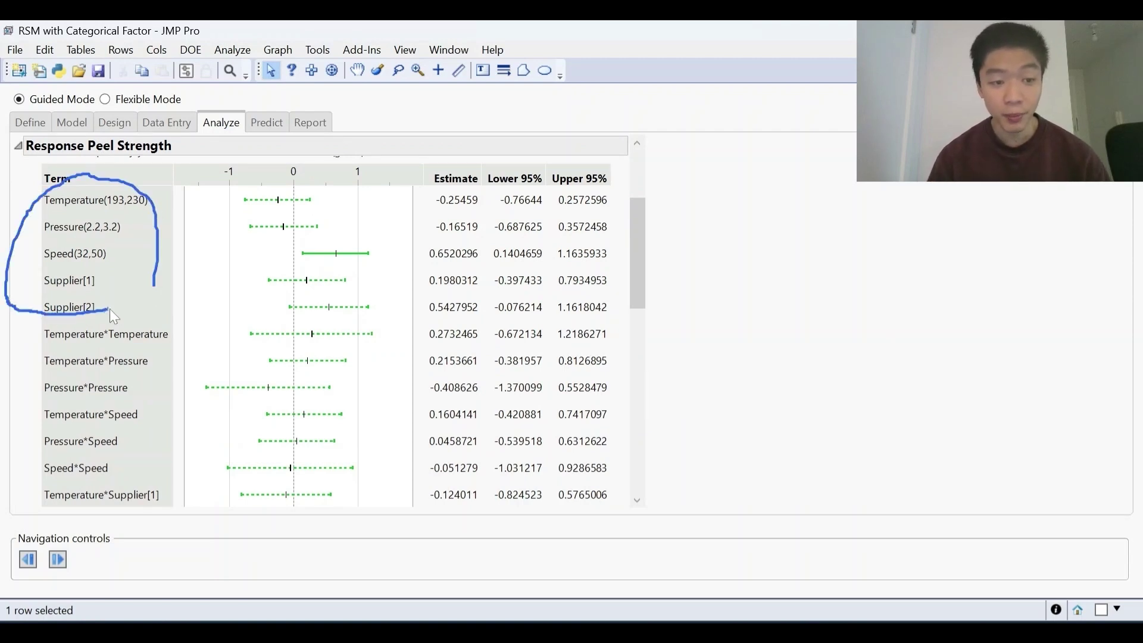
{"action": "mouse_move", "coordinate": [159, 326]}
{"action": "left_mouse_down"}
{"action": "mouse_move", "coordinate": [23, 325]}
{"action": "mouse_move", "coordinate": [111, 351]}
{"action": "left_mouse_up"}
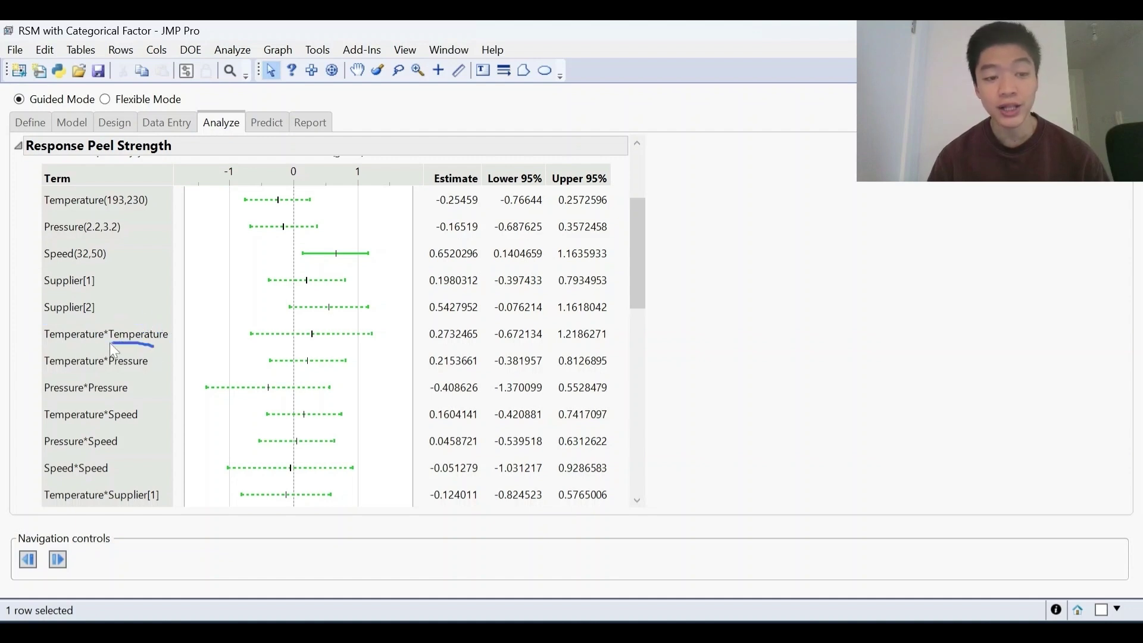
{"action": "left_click_drag", "start_coordinate": [33, 359], "coordinate": [103, 388]}
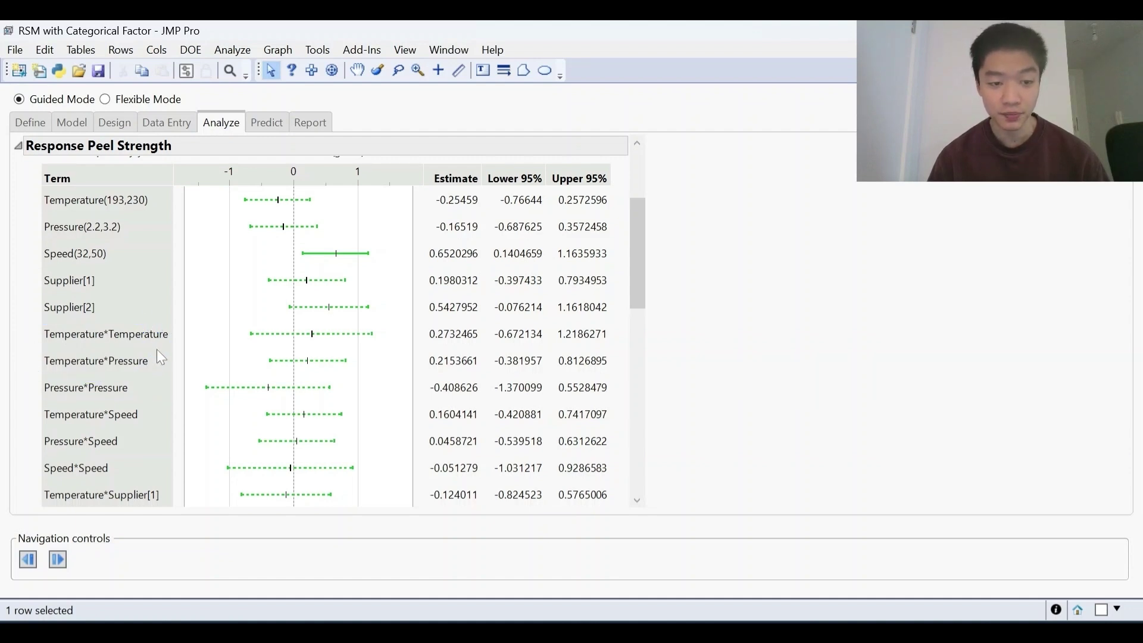
{"action": "scroll", "coordinate": [156, 349], "scroll_direction": "down", "scroll_amount": 2}
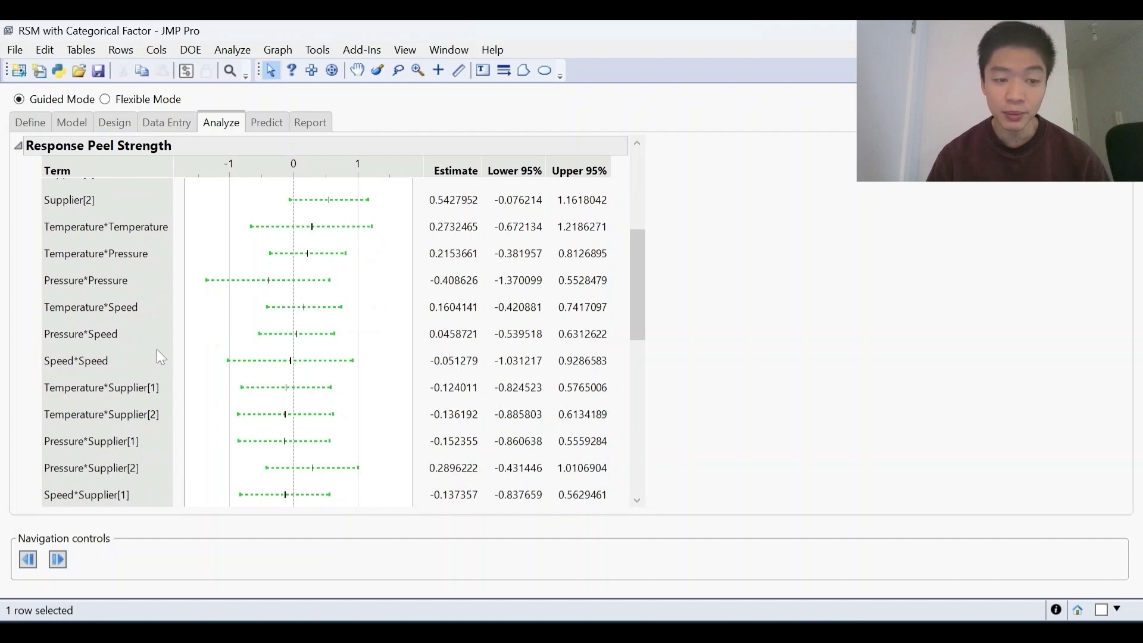
{"action": "scroll", "coordinate": [158, 351], "scroll_direction": "down", "scroll_amount": 1}
{"action": "scroll", "coordinate": [156, 349], "scroll_direction": "up", "scroll_amount": 5}
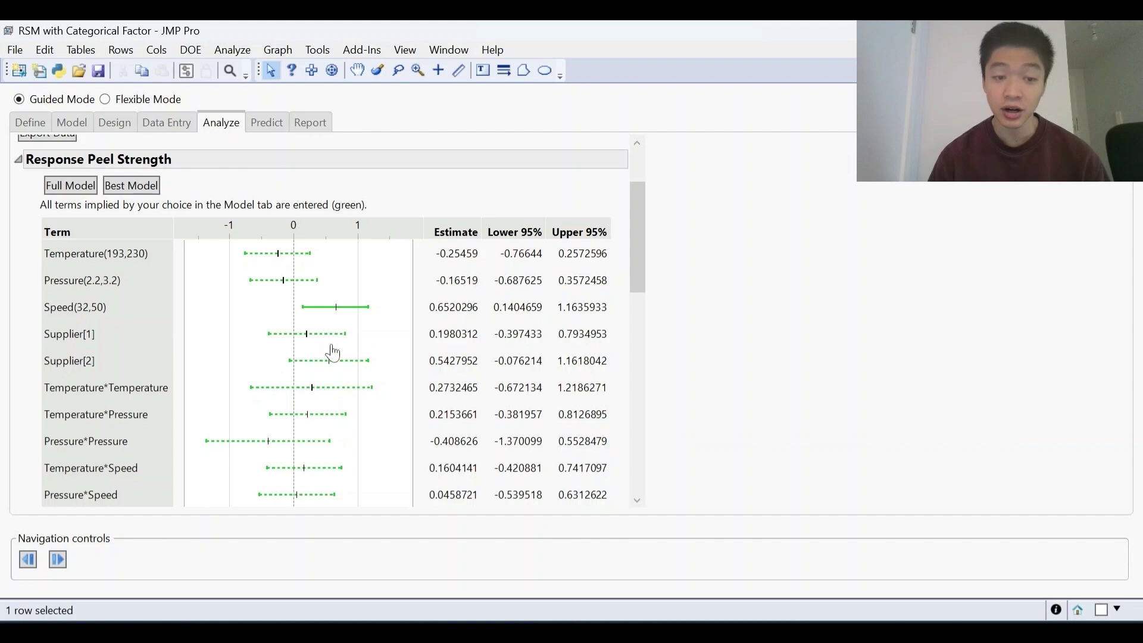
{"action": "mouse_move", "coordinate": [329, 341]}
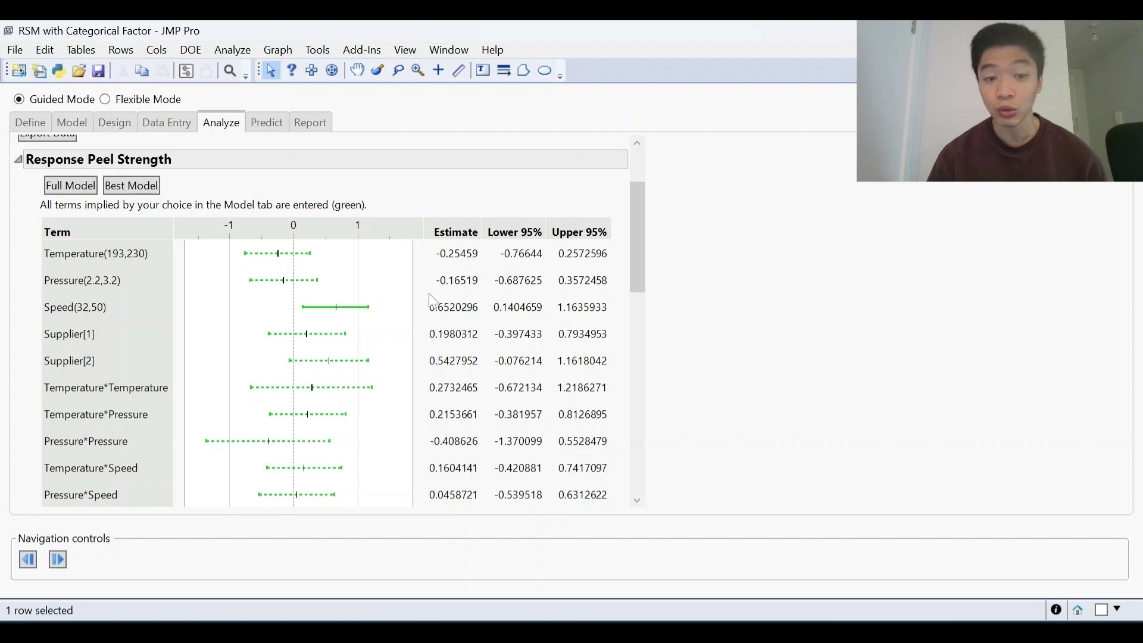
{"action": "mouse_move", "coordinate": [427, 293]}
{"action": "left_mouse_down"}
{"action": "mouse_move", "coordinate": [490, 296]}
{"action": "mouse_move", "coordinate": [483, 273]}
{"action": "mouse_move", "coordinate": [431, 275]}
{"action": "mouse_move", "coordinate": [440, 298]}
{"action": "left_mouse_up"}
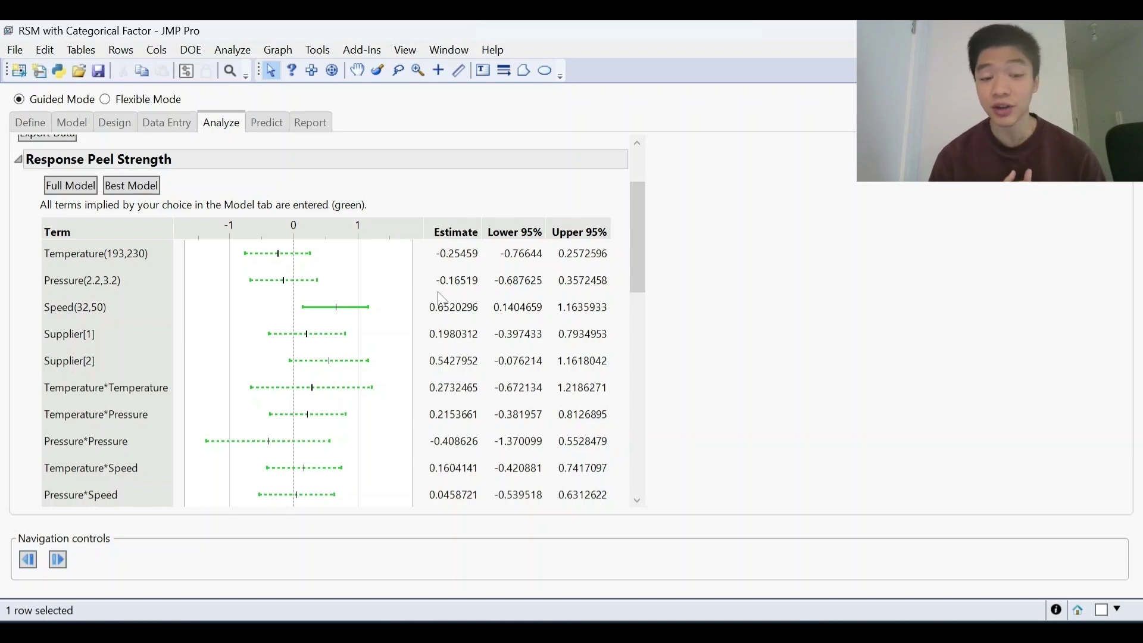
{"action": "mouse_move", "coordinate": [377, 309]}
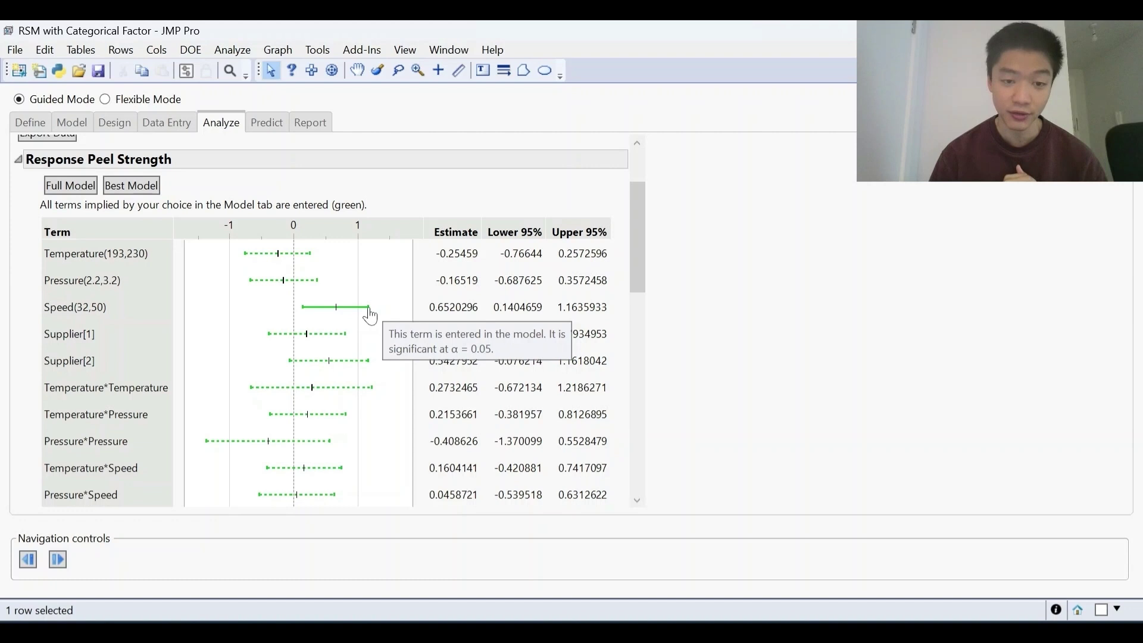
Remove and restore the Pressure term, then re-enter all terms as the full model
{"action": "left_click", "coordinate": [299, 281]}
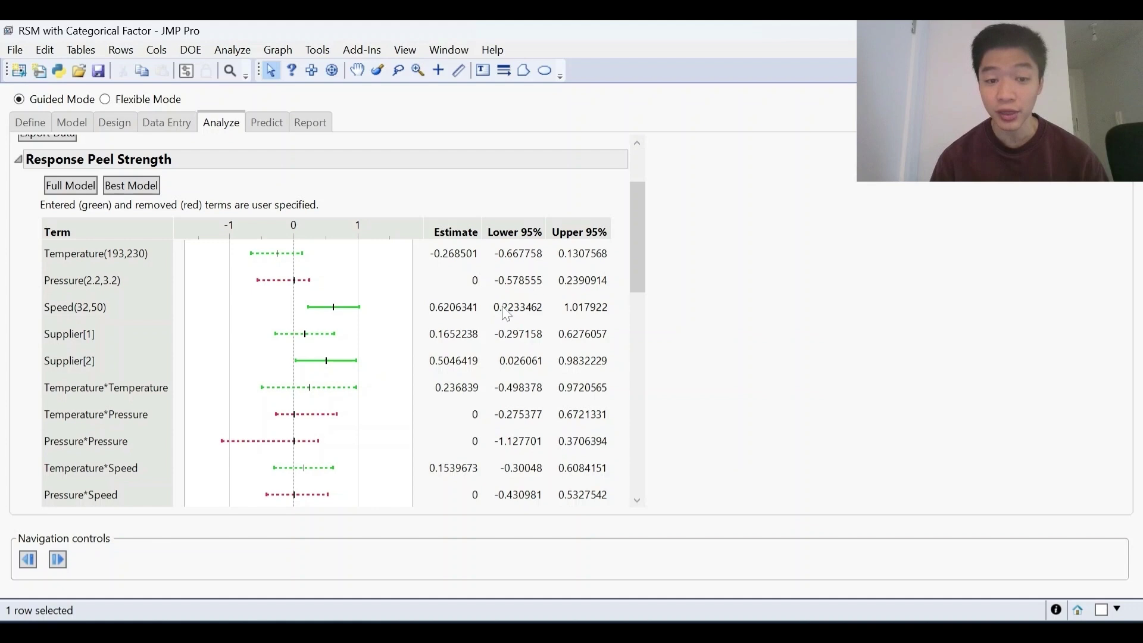
{"action": "left_click", "coordinate": [286, 281]}
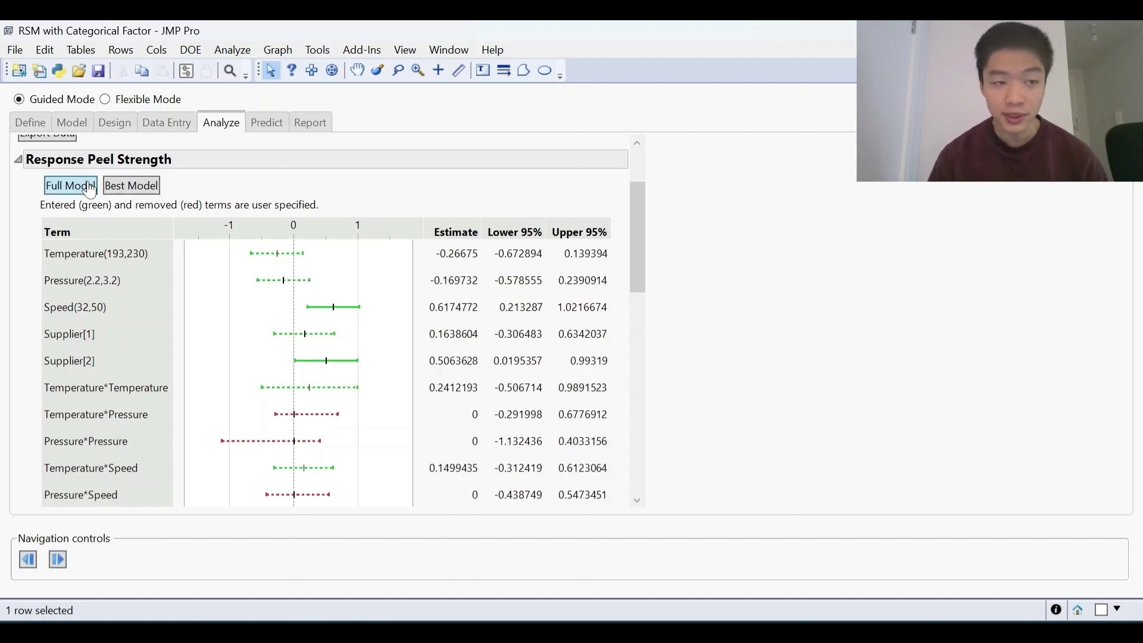
{"action": "left_click", "coordinate": [72, 188]}
Apply Best Model and bring up the profiler predicting 5.567 lbs (5.044–6.090)
{"action": "mouse_move", "coordinate": [188, 183]}
{"action": "left_mouse_down"}
{"action": "mouse_move", "coordinate": [135, 162]}
{"action": "mouse_move", "coordinate": [91, 166]}
{"action": "mouse_move", "coordinate": [133, 216]}
{"action": "left_mouse_up"}
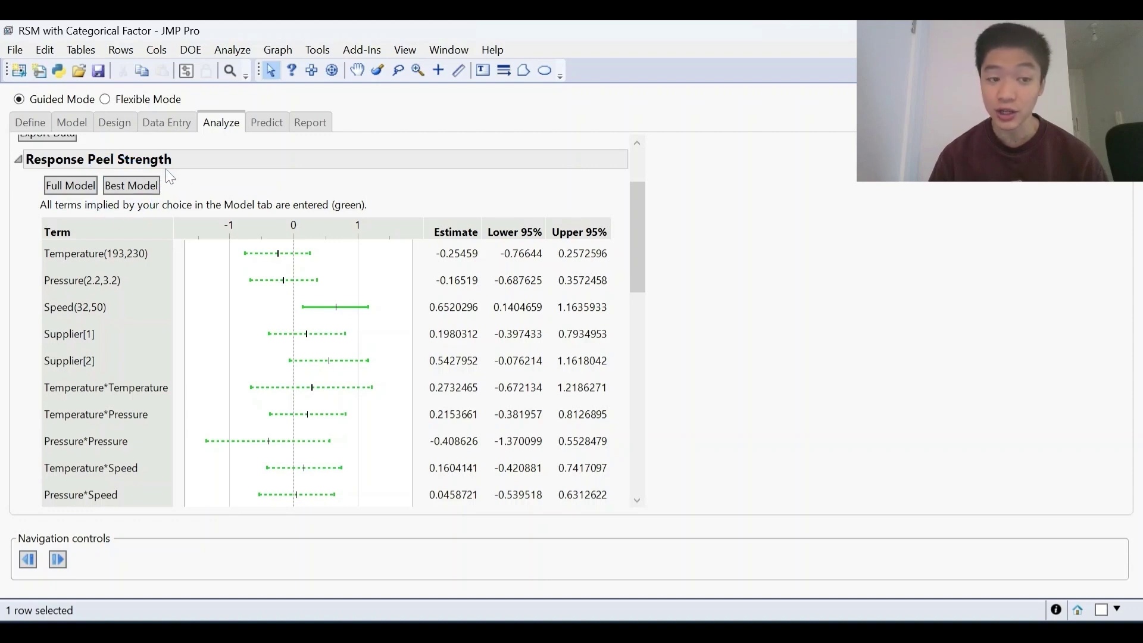
{"action": "left_click", "coordinate": [151, 188]}
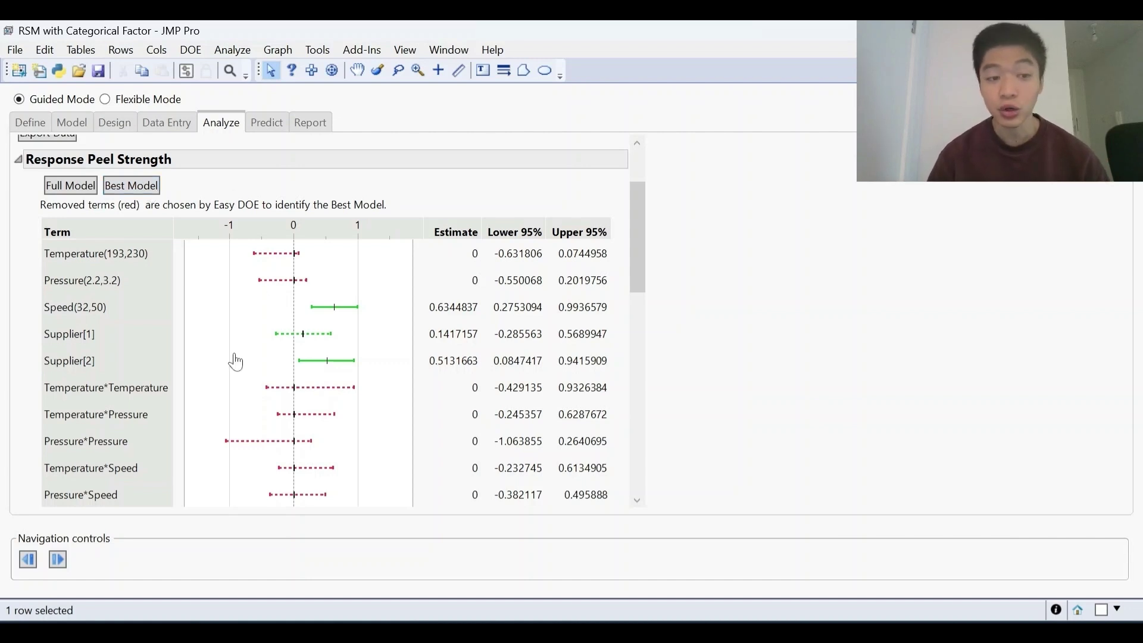
{"action": "scroll", "coordinate": [236, 361], "scroll_direction": "down", "scroll_amount": 6}
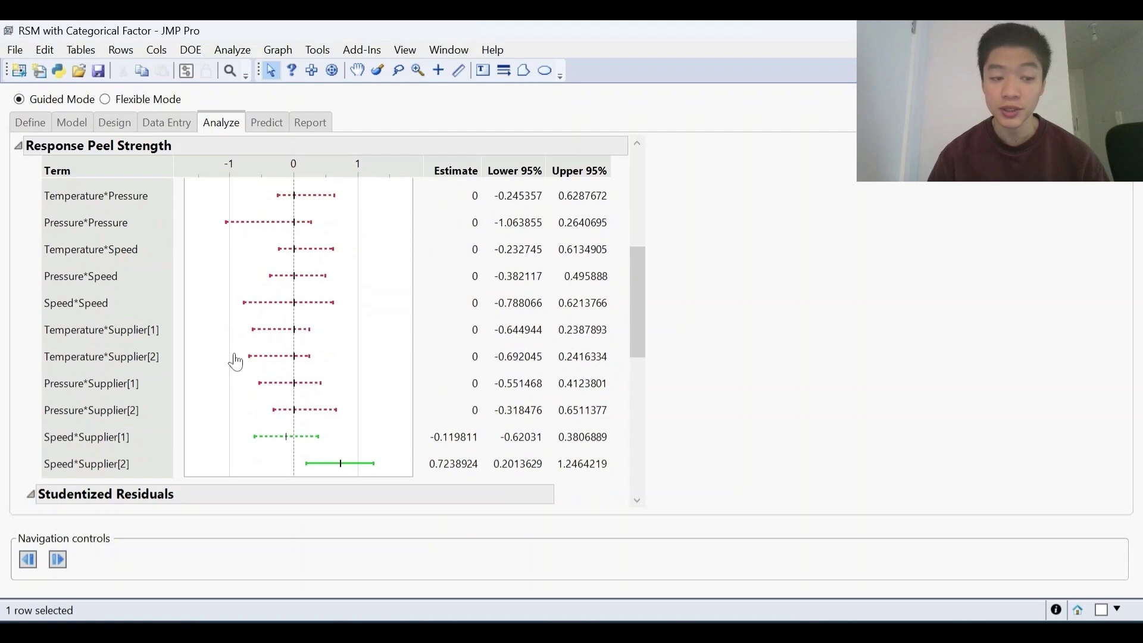
{"action": "scroll", "coordinate": [236, 361], "scroll_direction": "up", "scroll_amount": 5}
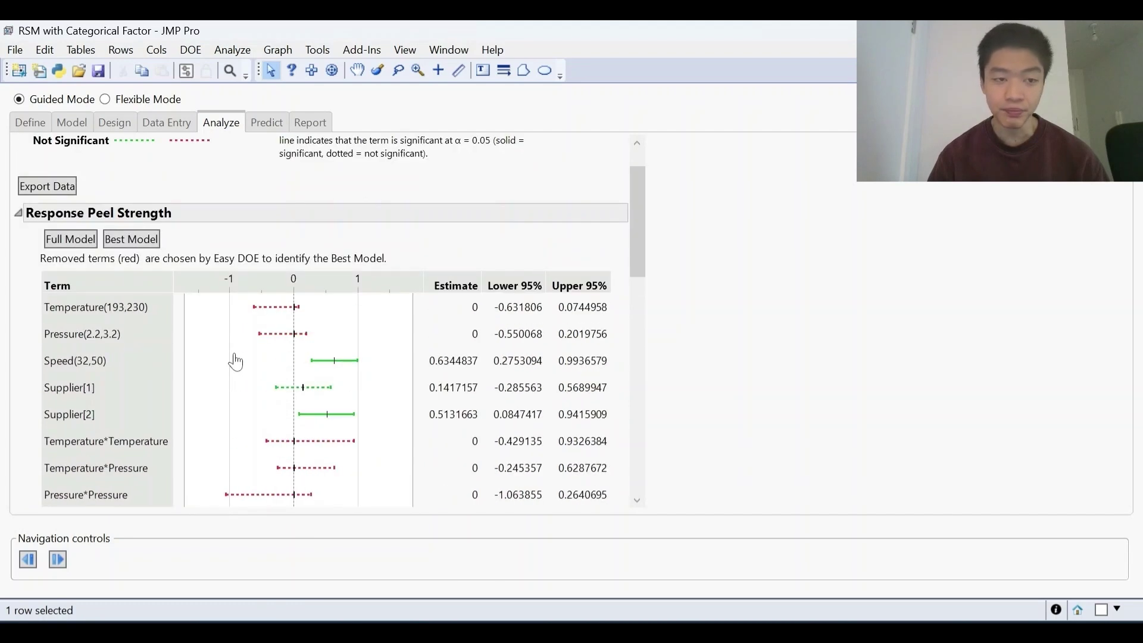
{"action": "left_click", "coordinate": [260, 119]}
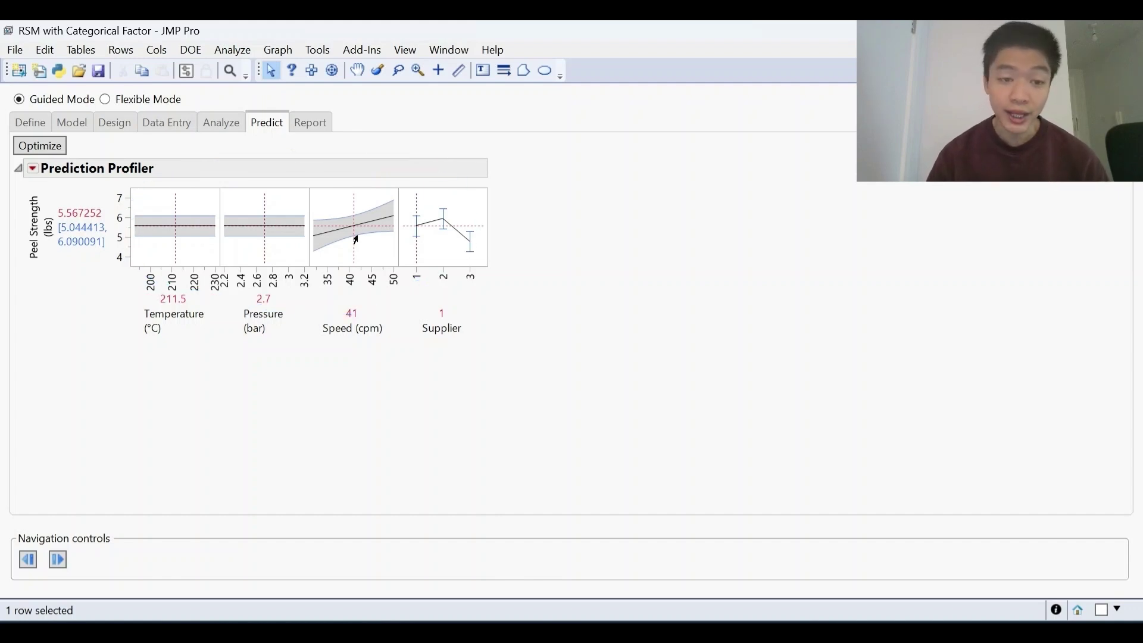
Try other Pressure and Speed settings, ending near Speed 37.58, and enlarge the profiler plots
{"action": "left_click_drag", "start_coordinate": [251, 233], "coordinate": [264, 244]}
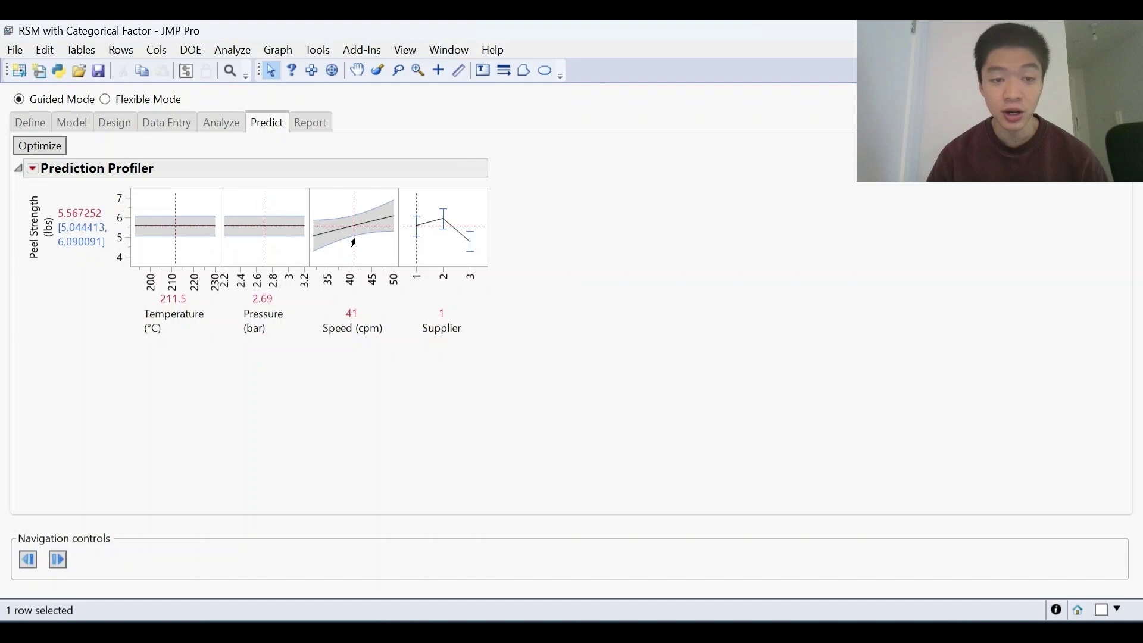
{"action": "mouse_move", "coordinate": [352, 242]}
{"action": "left_mouse_down"}
{"action": "mouse_move", "coordinate": [316, 252]}
{"action": "mouse_move", "coordinate": [369, 238]}
{"action": "left_mouse_up"}
{"action": "left_click_drag", "start_coordinate": [84, 262], "coordinate": [84, 296]}
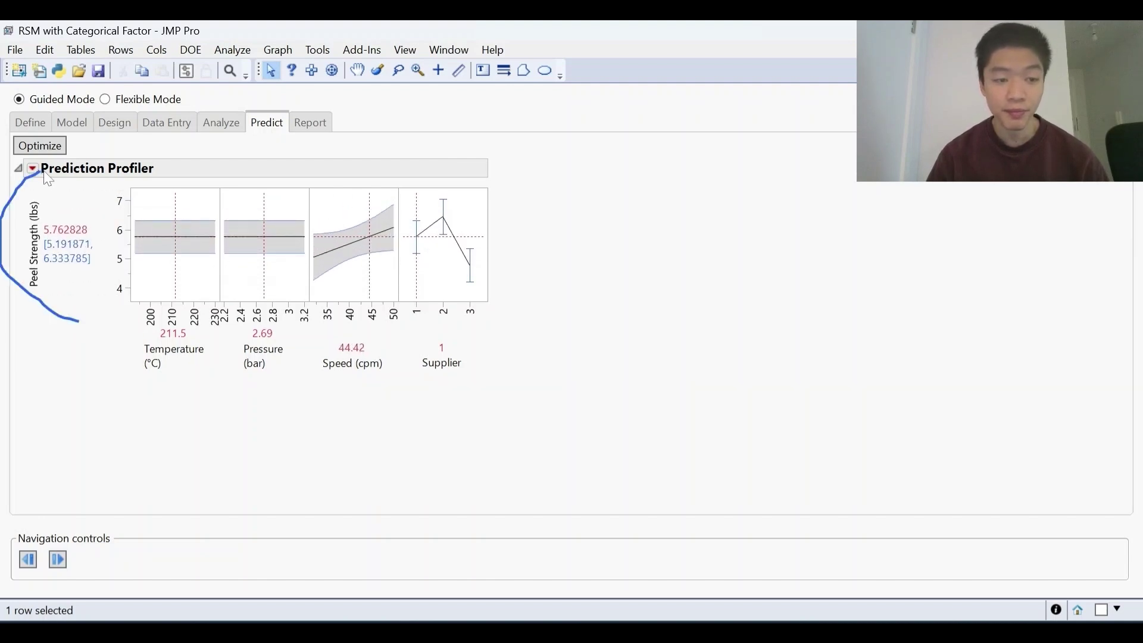
{"action": "left_click", "coordinate": [331, 271]}
{"action": "mouse_move", "coordinate": [330, 271]}
{"action": "left_mouse_down"}
{"action": "mouse_move", "coordinate": [383, 242]}
{"action": "mouse_move", "coordinate": [336, 276]}
{"action": "left_mouse_up"}
{"action": "mouse_move", "coordinate": [542, 350]}
{"action": "left_mouse_down"}
{"action": "mouse_move", "coordinate": [363, 316]}
{"action": "mouse_move", "coordinate": [304, 355]}
{"action": "mouse_move", "coordinate": [505, 367]}
{"action": "left_mouse_up"}
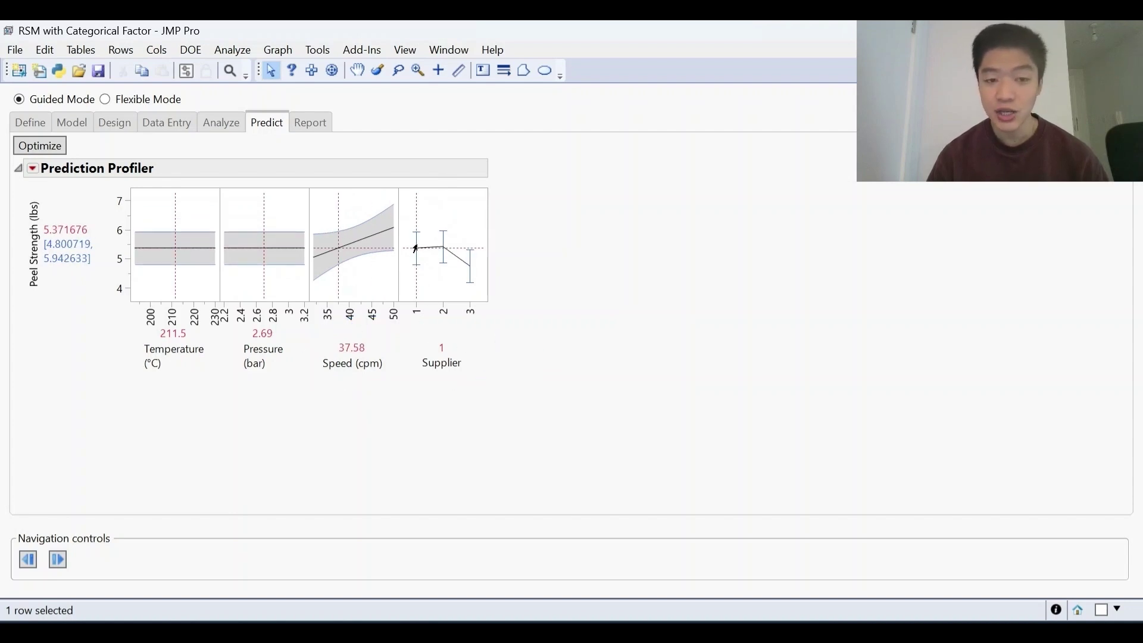
Compare Suppliers 3 and 2, then finish at Temperature 218.53, Supplier 1, predicting 5.341 lbs
{"action": "left_click_drag", "start_coordinate": [414, 248], "coordinate": [468, 259]}
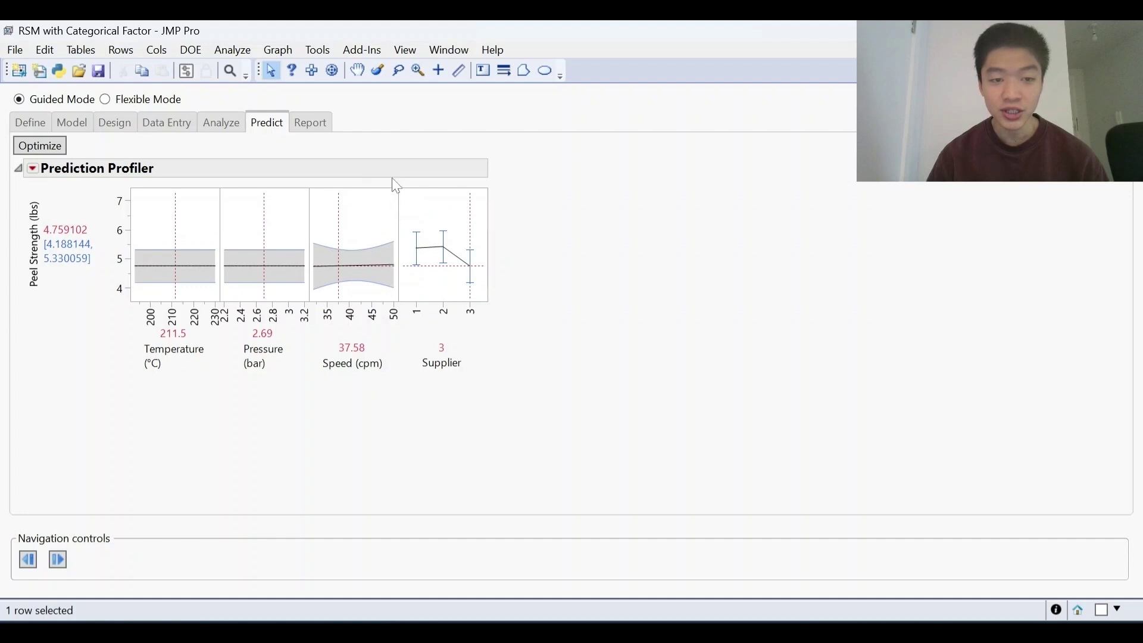
{"action": "mouse_move", "coordinate": [359, 146]}
{"action": "left_mouse_down"}
{"action": "mouse_move", "coordinate": [383, 332]}
{"action": "mouse_move", "coordinate": [383, 146]}
{"action": "left_mouse_up"}
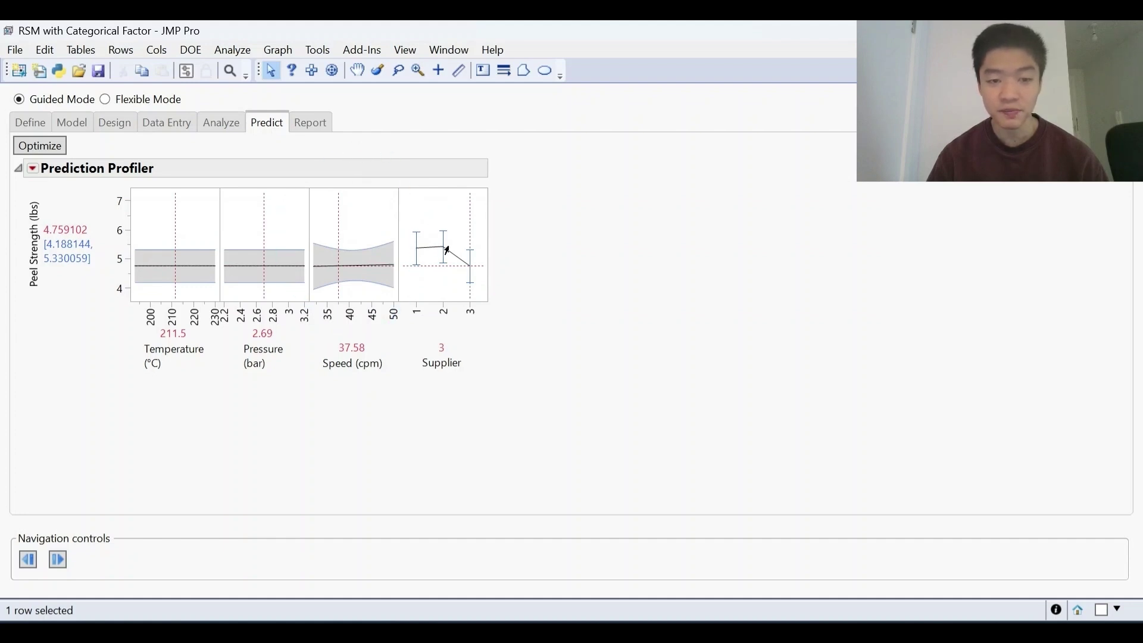
{"action": "mouse_move", "coordinate": [447, 250]}
{"action": "left_mouse_down"}
{"action": "mouse_move", "coordinate": [417, 253]}
{"action": "mouse_move", "coordinate": [461, 259]}
{"action": "mouse_move", "coordinate": [410, 265]}
{"action": "mouse_move", "coordinate": [444, 267]}
{"action": "mouse_move", "coordinate": [444, 254]}
{"action": "mouse_move", "coordinate": [418, 255]}
{"action": "mouse_move", "coordinate": [459, 260]}
{"action": "mouse_move", "coordinate": [429, 260]}
{"action": "mouse_move", "coordinate": [471, 277]}
{"action": "mouse_move", "coordinate": [412, 255]}
{"action": "left_mouse_up"}
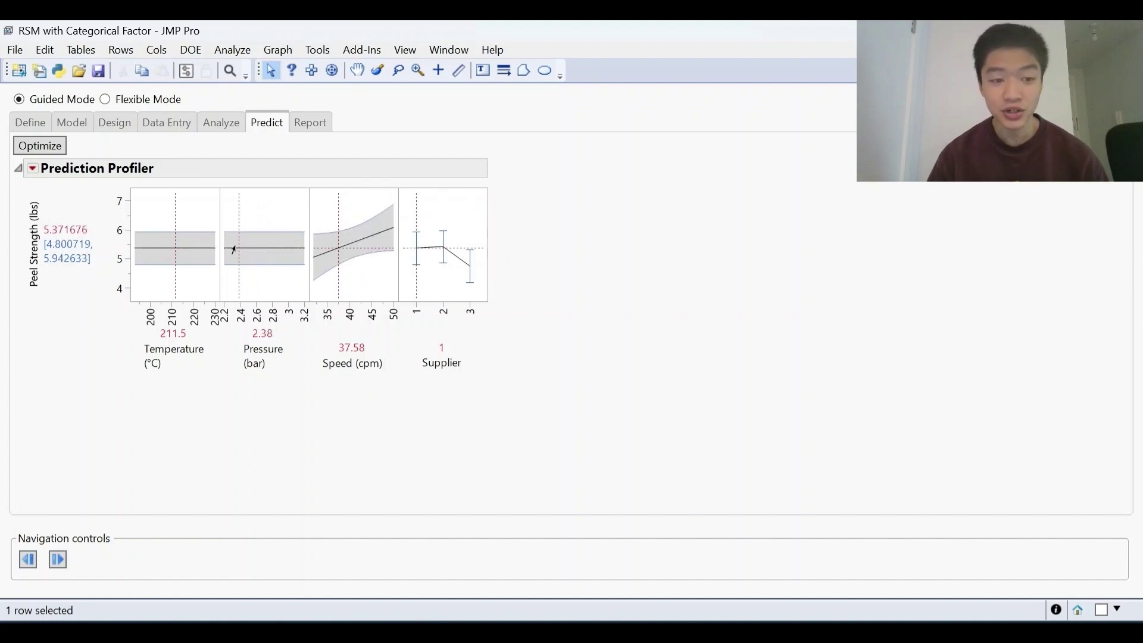
{"action": "left_click_drag", "start_coordinate": [183, 259], "coordinate": [185, 264]}
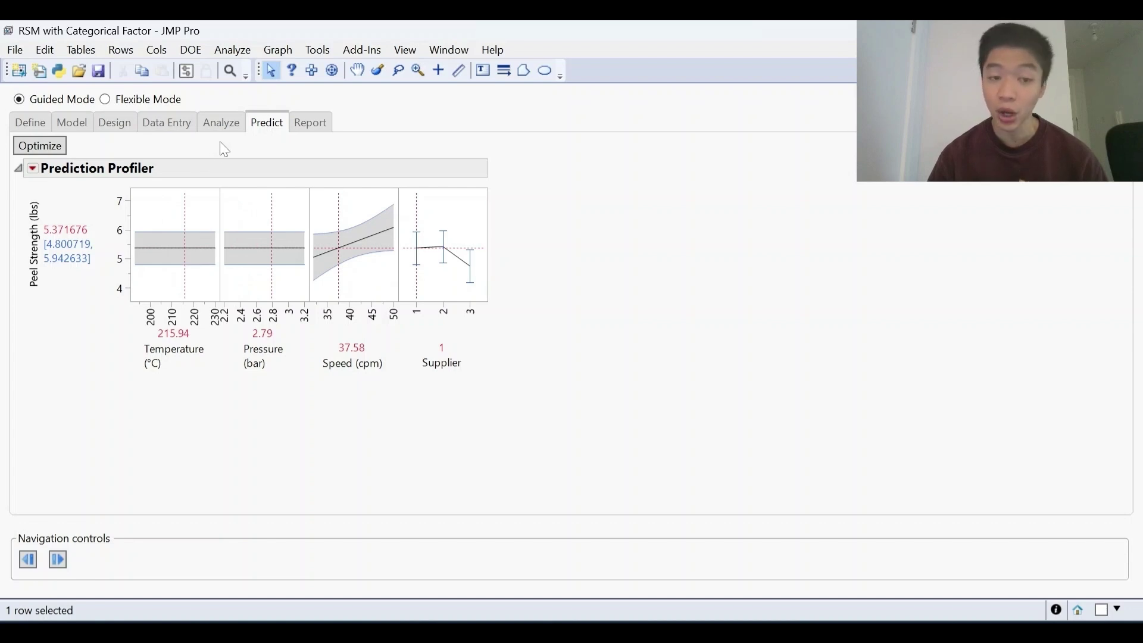
{"action": "mouse_move", "coordinate": [185, 271]}
{"action": "left_mouse_down"}
{"action": "mouse_move", "coordinate": [151, 272]}
{"action": "mouse_move", "coordinate": [191, 274]}
{"action": "left_mouse_up"}
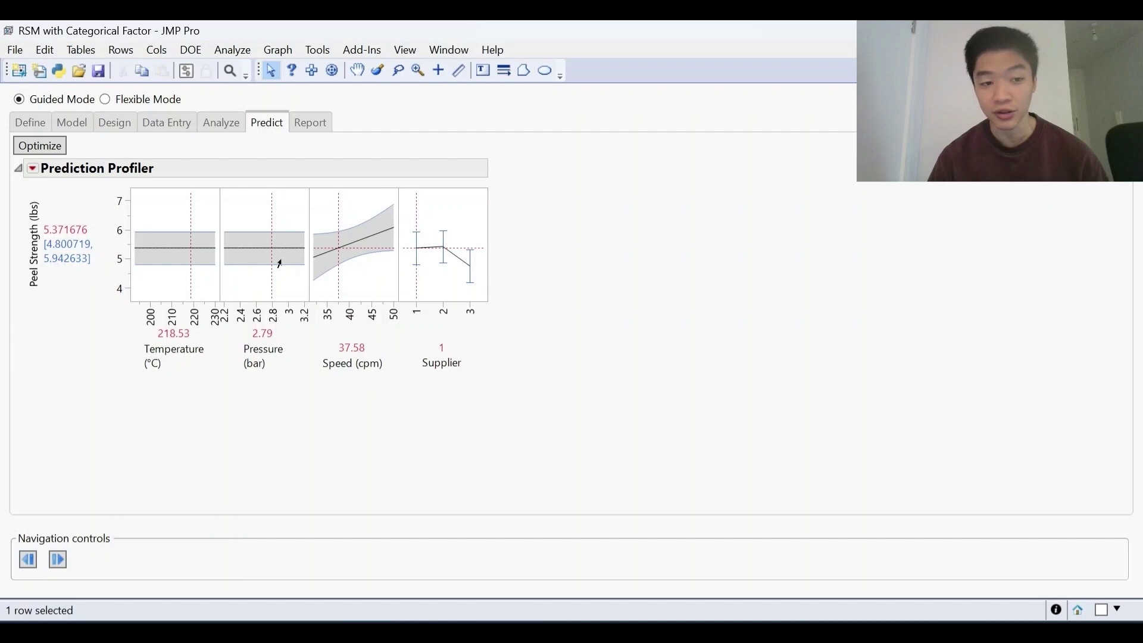
{"action": "mouse_move", "coordinate": [341, 260]}
{"action": "left_mouse_down"}
{"action": "mouse_move", "coordinate": [321, 270]}
{"action": "mouse_move", "coordinate": [357, 255]}
{"action": "mouse_move", "coordinate": [324, 268]}
{"action": "mouse_move", "coordinate": [336, 265]}
{"action": "left_mouse_up"}
{"action": "left_click", "coordinate": [440, 275]}
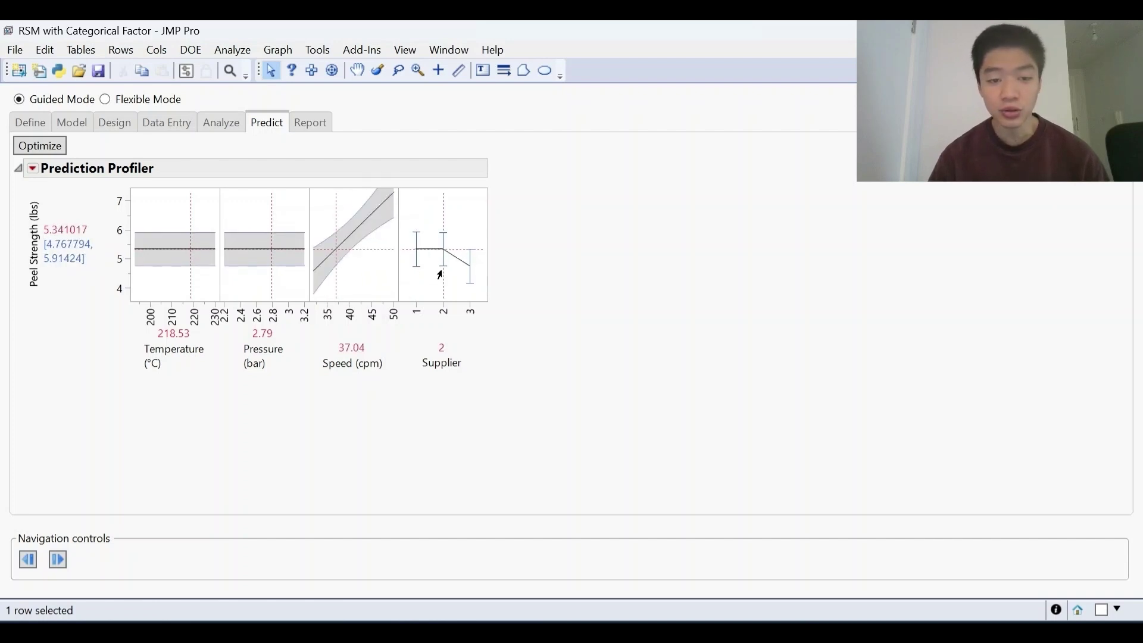
{"action": "left_click_drag", "start_coordinate": [439, 274], "coordinate": [415, 272]}
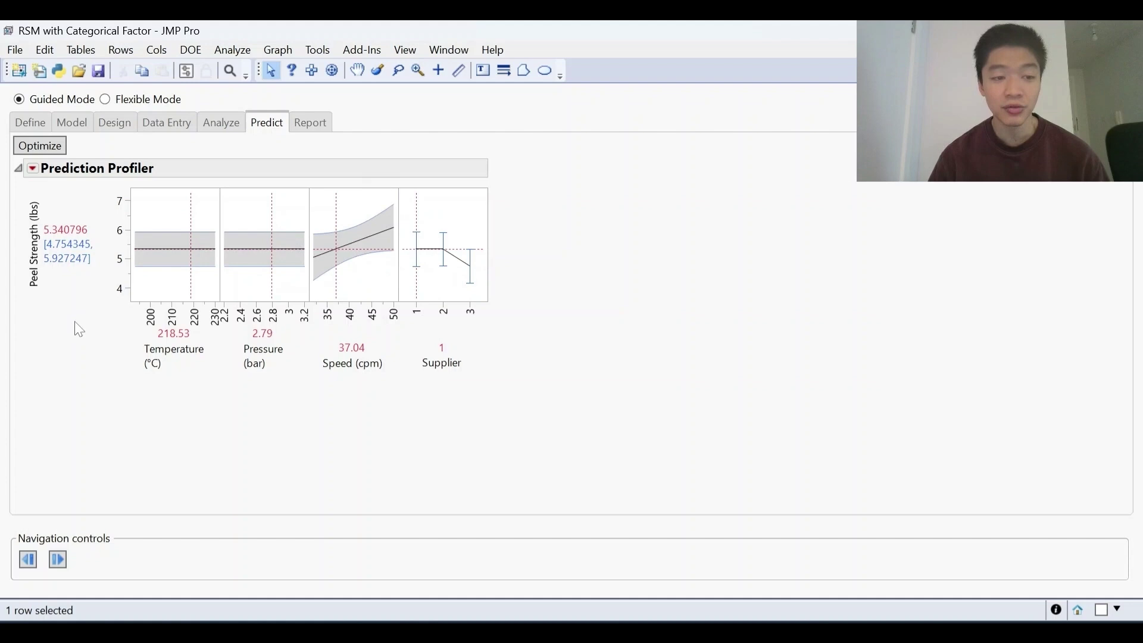
{"action": "mouse_move", "coordinate": [74, 327]}
{"action": "left_mouse_down"}
{"action": "mouse_move", "coordinate": [16, 256]}
{"action": "mouse_move", "coordinate": [95, 294]}
{"action": "left_mouse_up"}
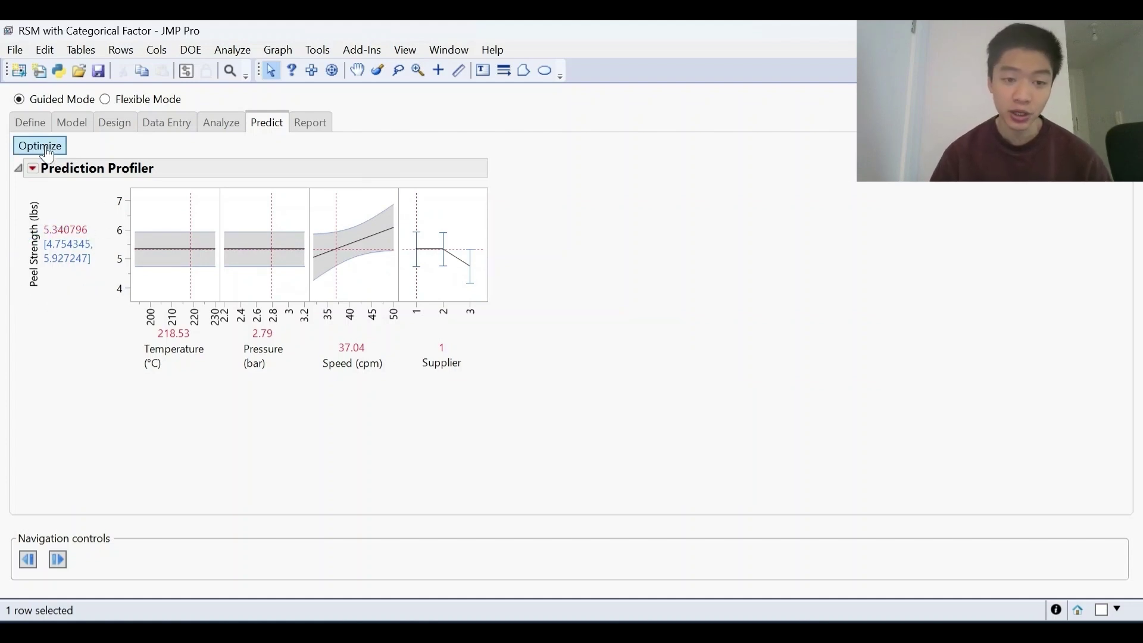
Optimize to 217.79 °C, 2.913 bar, 32 cpm, Supplier 2, predicting 4.580 lbs
{"action": "left_click", "coordinate": [47, 152]}
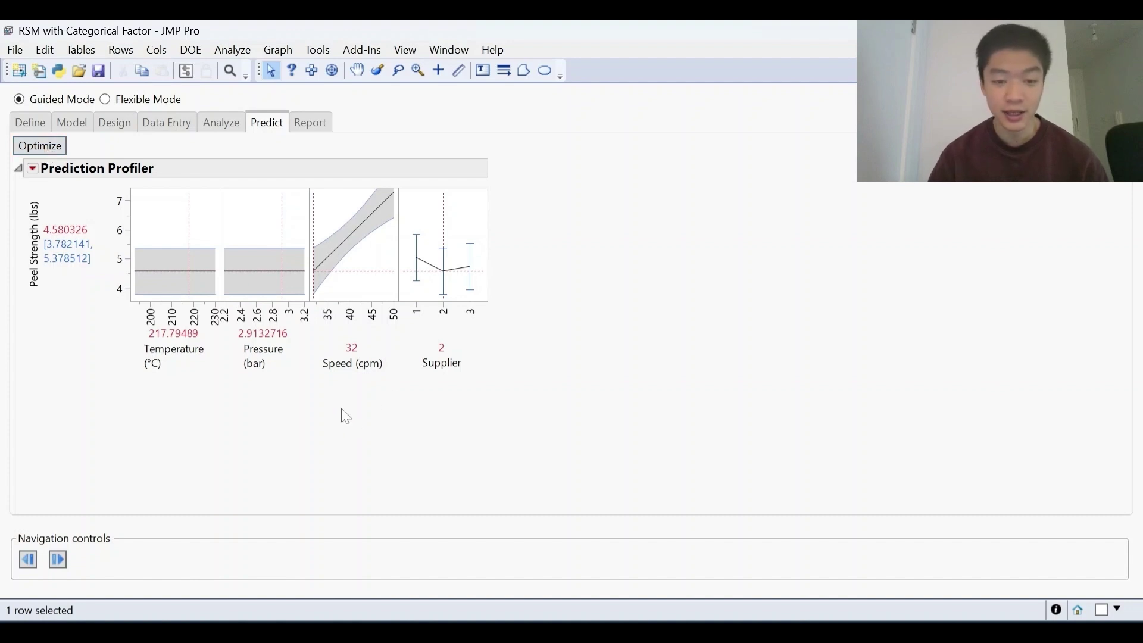
{"action": "mouse_move", "coordinate": [340, 407]}
{"action": "left_mouse_down"}
{"action": "mouse_move", "coordinate": [382, 348]}
{"action": "mouse_move", "coordinate": [334, 401]}
{"action": "left_mouse_up"}
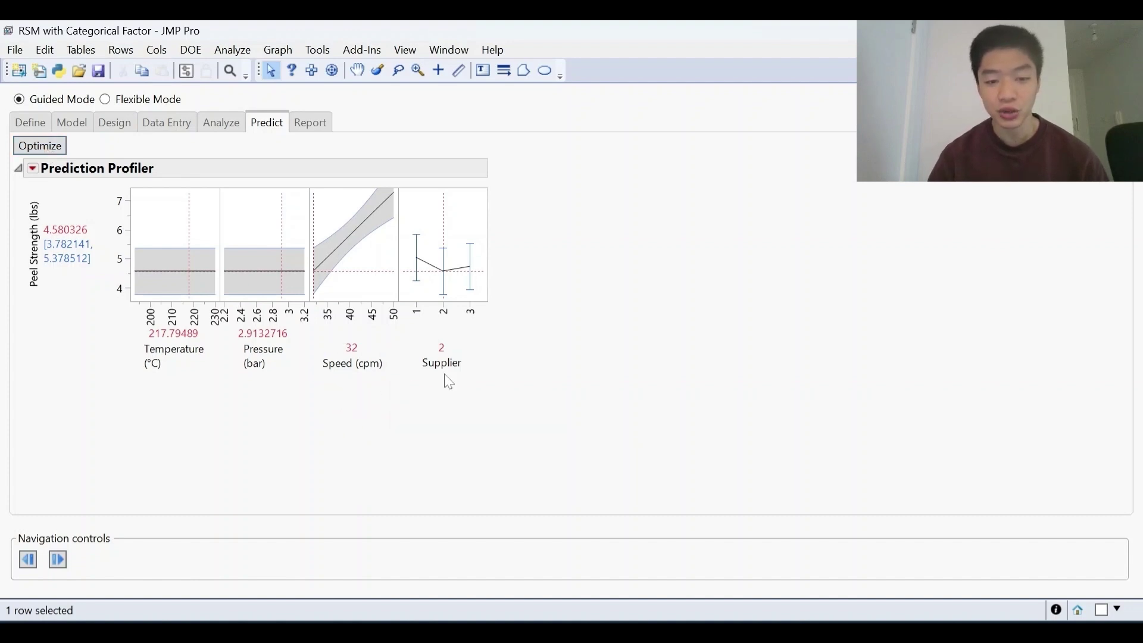
{"action": "mouse_move", "coordinate": [425, 376]}
{"action": "left_mouse_down"}
{"action": "mouse_move", "coordinate": [488, 369]}
{"action": "mouse_move", "coordinate": [442, 391]}
{"action": "left_mouse_up"}
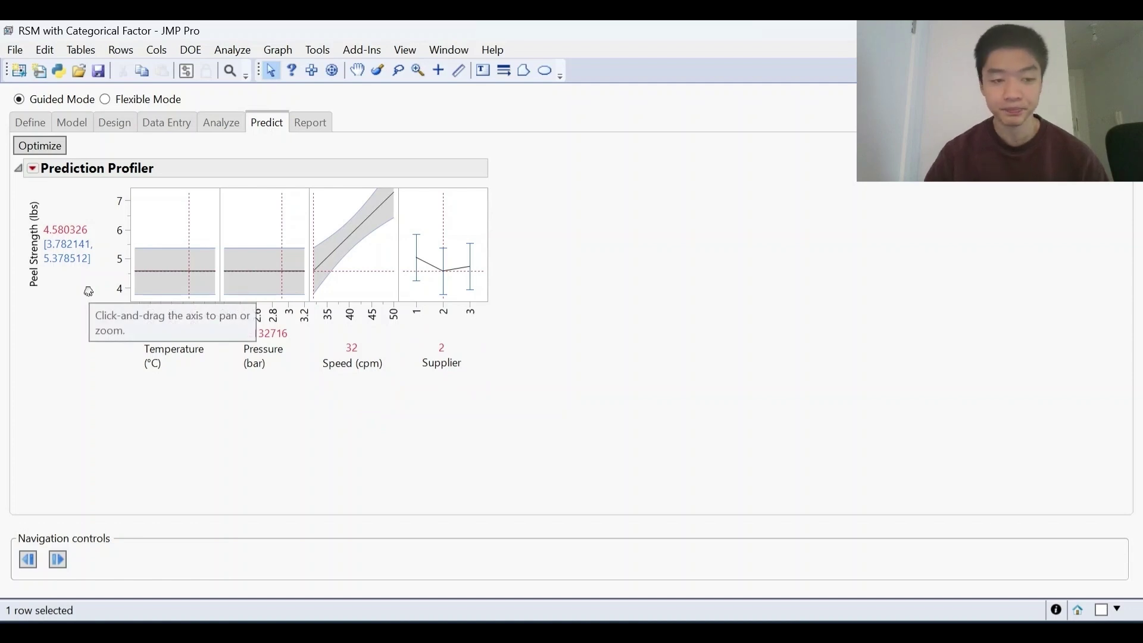
Generate the Design and Analysis Report and scroll down to Figure 3: Profiler
{"action": "left_click", "coordinate": [310, 126]}
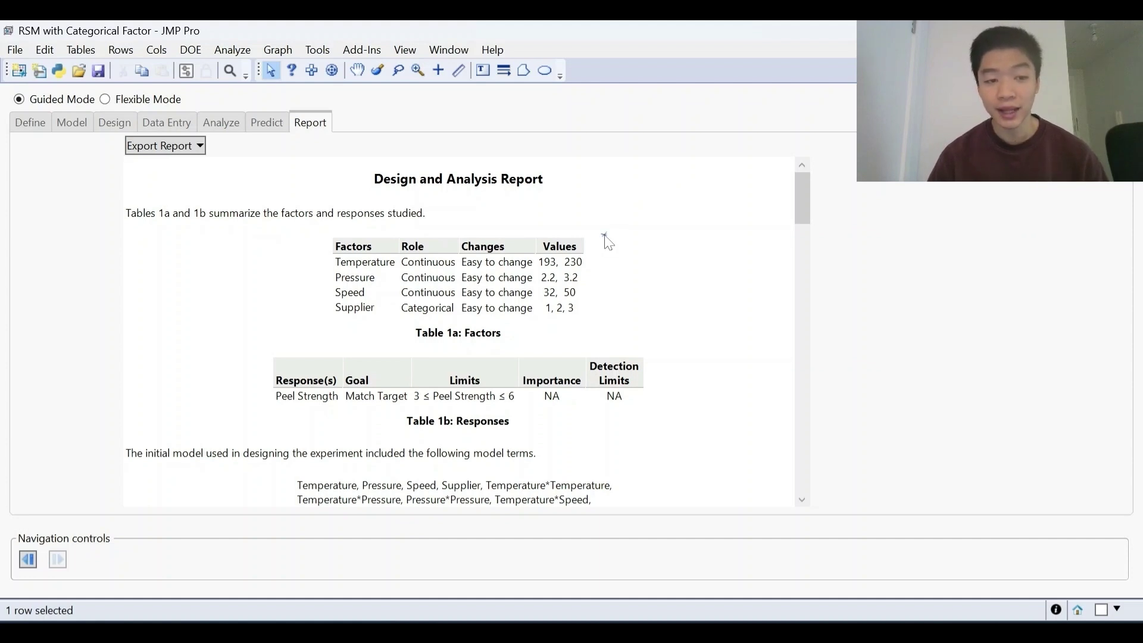
{"action": "mouse_move", "coordinate": [604, 236]}
{"action": "left_mouse_down"}
{"action": "mouse_move", "coordinate": [437, 207]}
{"action": "mouse_move", "coordinate": [298, 250]}
{"action": "mouse_move", "coordinate": [314, 312]}
{"action": "mouse_move", "coordinate": [406, 332]}
{"action": "mouse_move", "coordinate": [532, 328]}
{"action": "mouse_move", "coordinate": [593, 306]}
{"action": "mouse_move", "coordinate": [604, 236]}
{"action": "mouse_move", "coordinate": [528, 291]}
{"action": "mouse_move", "coordinate": [322, 271]}
{"action": "mouse_move", "coordinate": [306, 327]}
{"action": "mouse_move", "coordinate": [539, 299]}
{"action": "mouse_move", "coordinate": [291, 315]}
{"action": "mouse_move", "coordinate": [430, 437]}
{"action": "mouse_move", "coordinate": [568, 278]}
{"action": "left_mouse_up"}
{"action": "scroll", "coordinate": [605, 243], "scroll_direction": "down", "scroll_amount": 2}
{"action": "scroll", "coordinate": [513, 275], "scroll_direction": "down", "scroll_amount": 10}
{"action": "scroll", "coordinate": [559, 272], "scroll_direction": "down", "scroll_amount": 10}
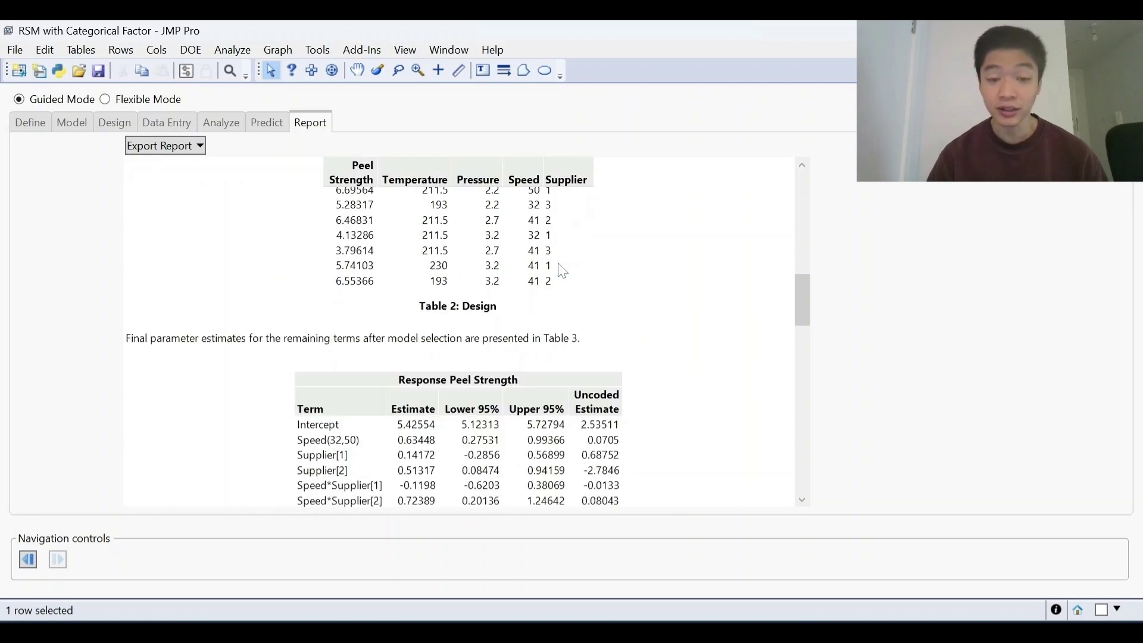
{"action": "scroll", "coordinate": [562, 271], "scroll_direction": "down", "scroll_amount": 15}
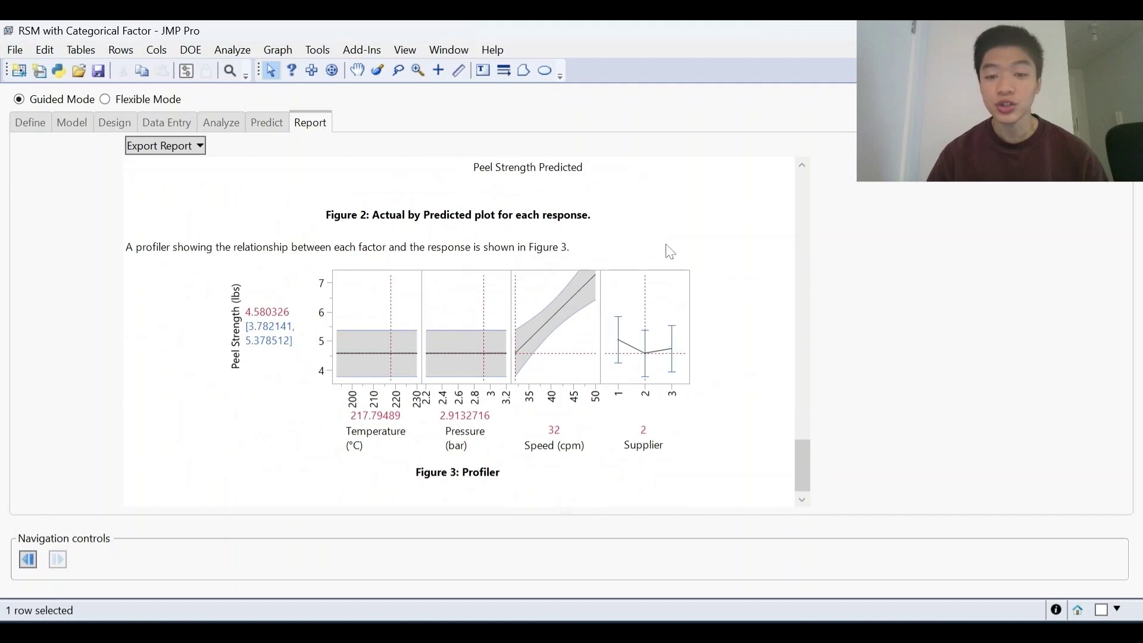
{"action": "mouse_move", "coordinate": [670, 251]}
{"action": "left_mouse_down"}
{"action": "mouse_move", "coordinate": [304, 309]}
{"action": "mouse_move", "coordinate": [702, 309]}
{"action": "left_mouse_up"}
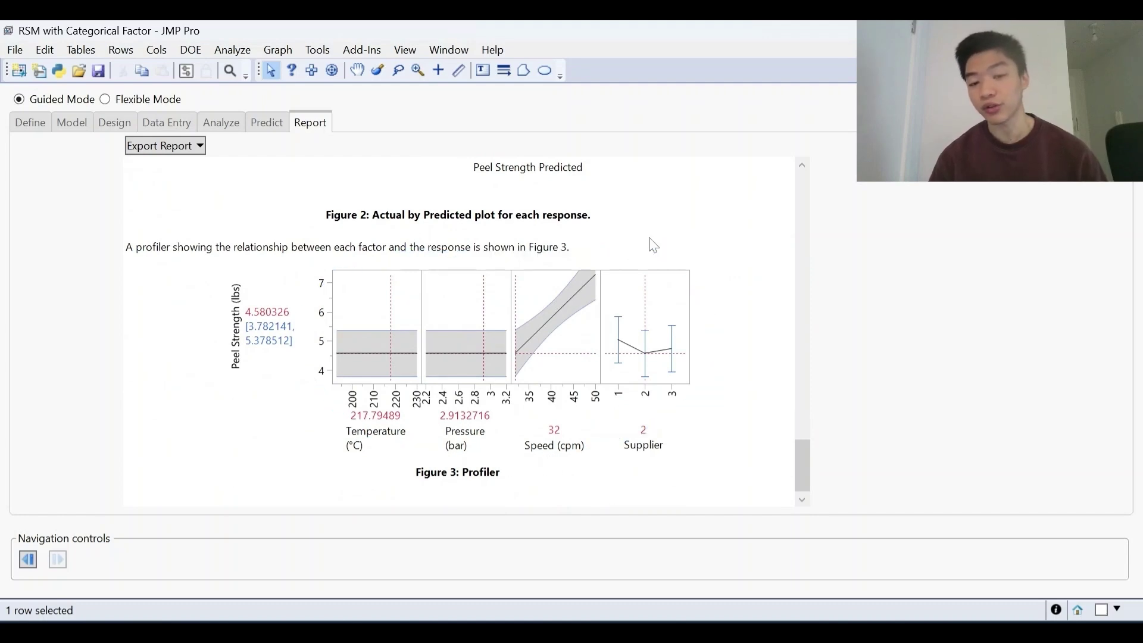